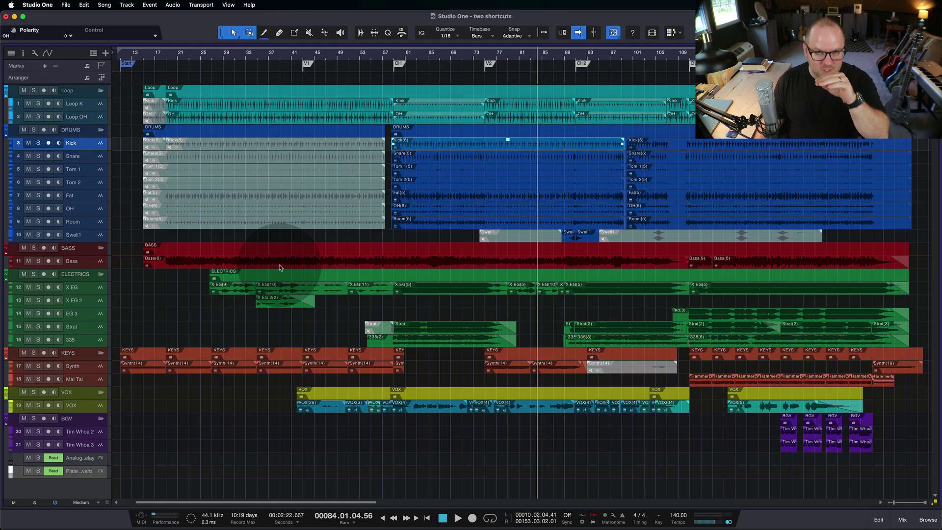
- Open the mixer with F3 and drag its divider down to give the arrangement more room
key(F3)
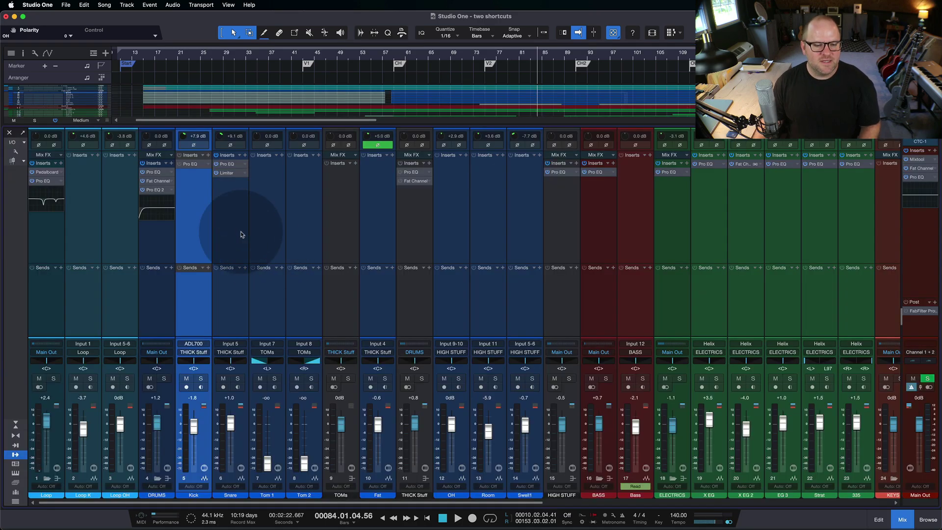
drag(416, 127, 416, 149)
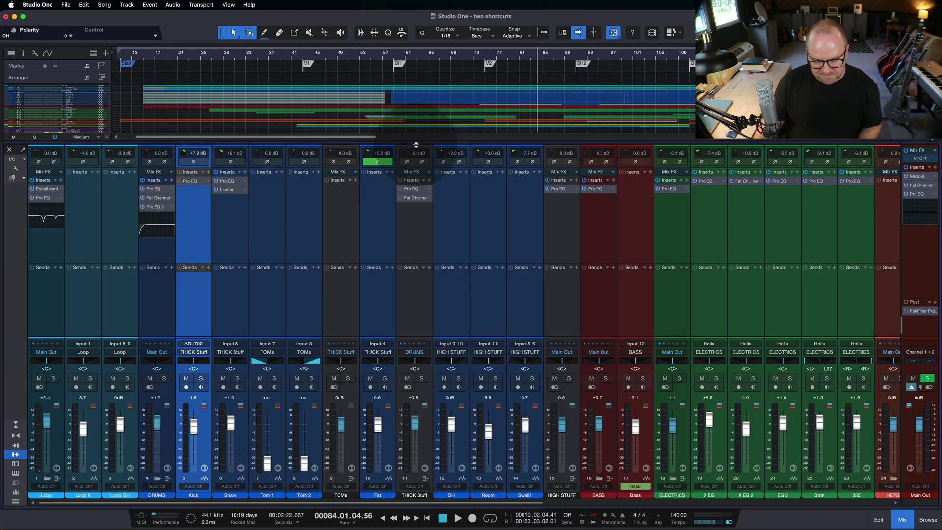
click(516, 255)
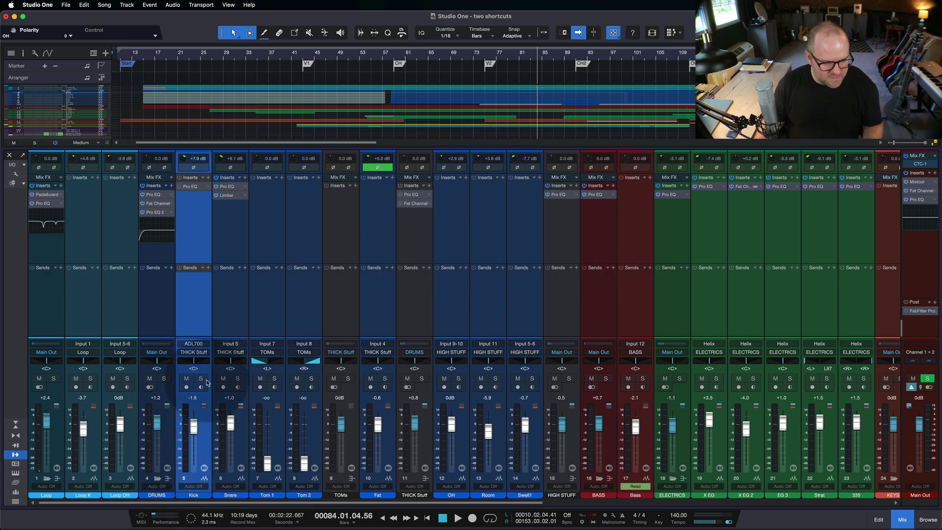
- Solo the Kick channel twice to audition it, leaving it unsoloed
click(200, 378)
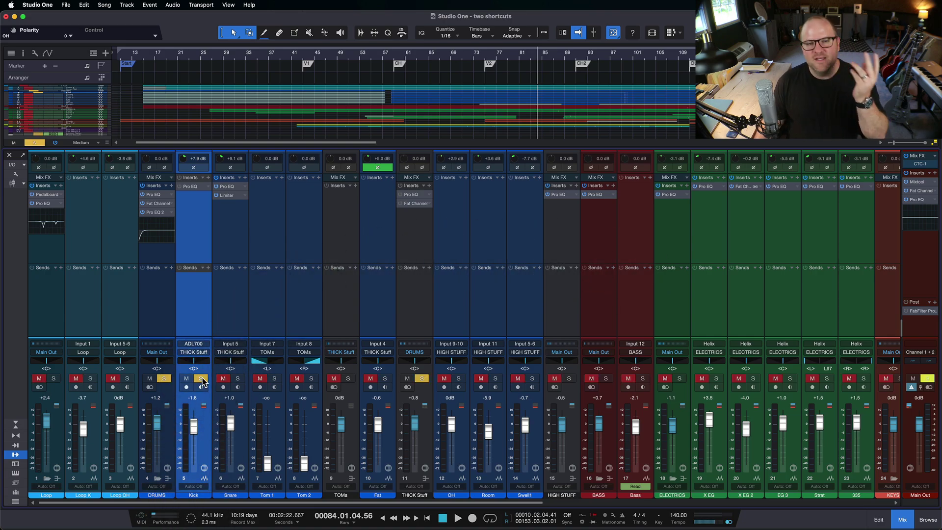
click(201, 379)
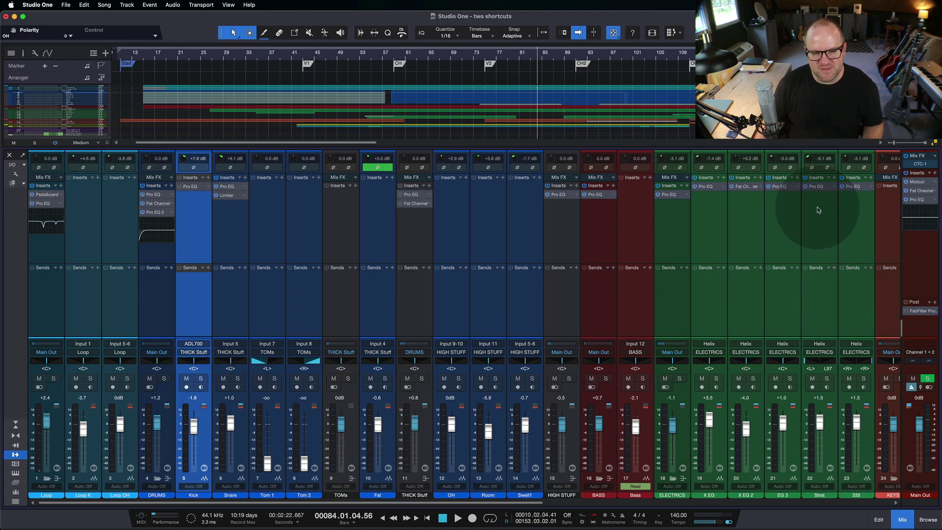
click(201, 378)
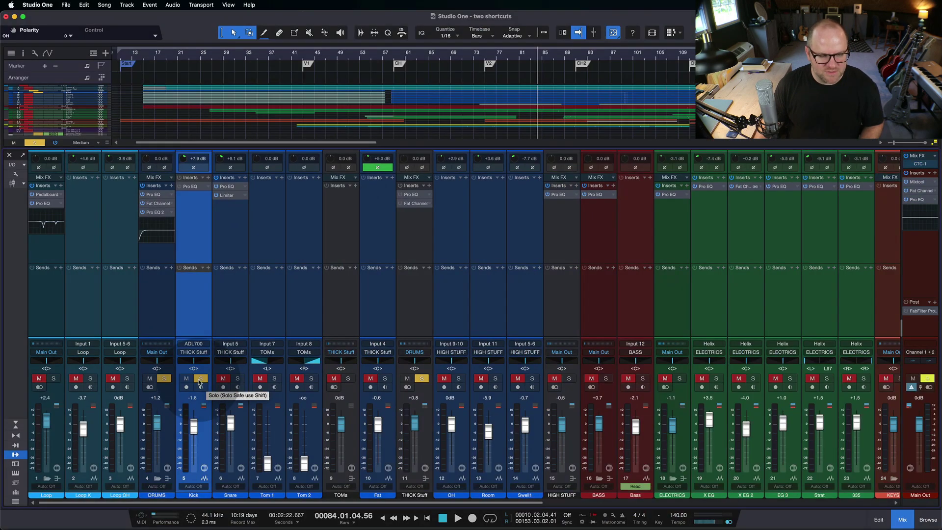
click(200, 379)
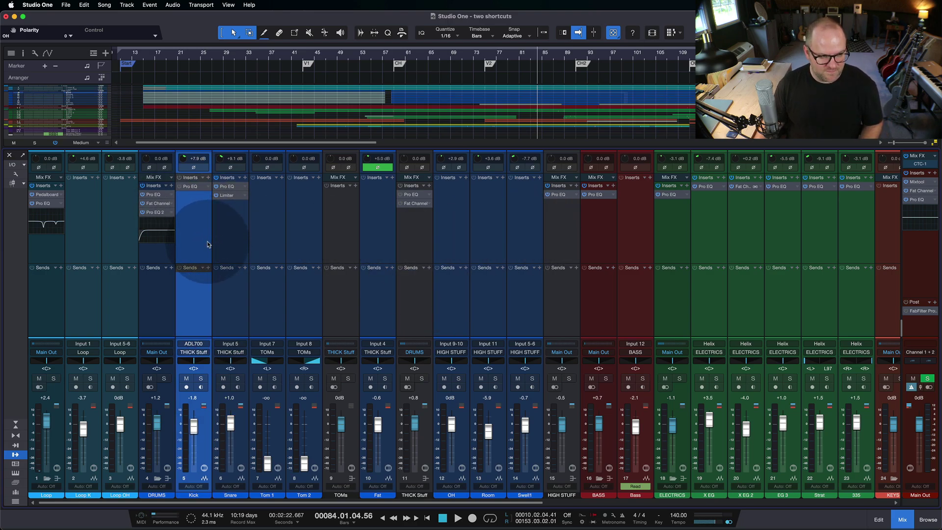
- Toggle the Kick channel's solo on and off with the S key, then select HIGH STUFF
click(233, 242)
click(167, 241)
click(196, 231)
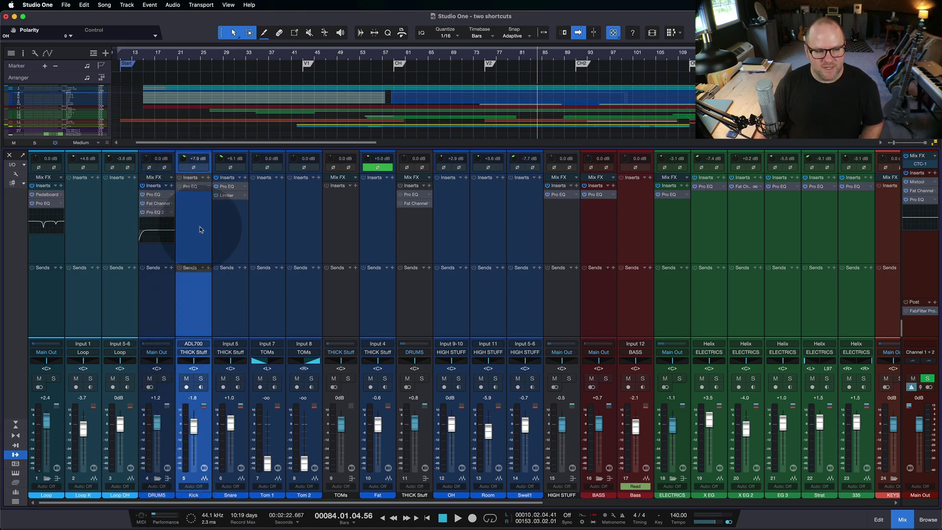
key(s)
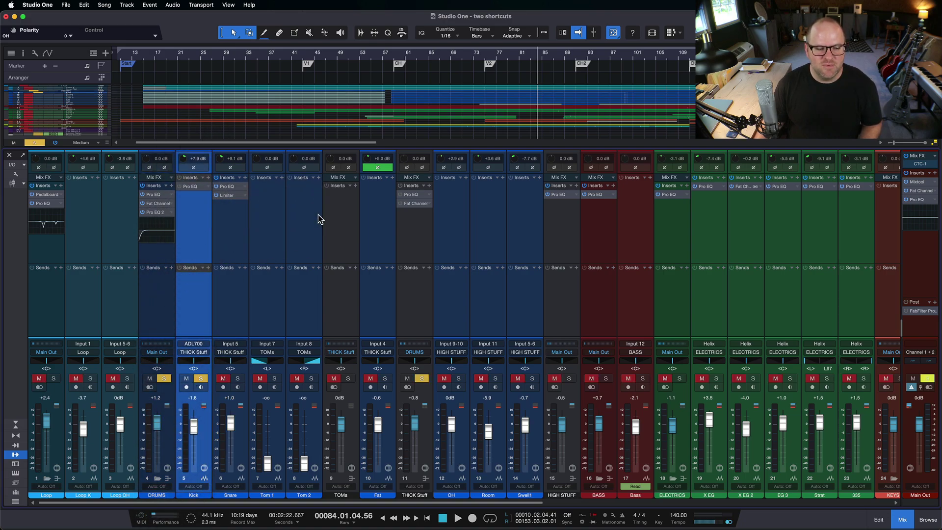
key(s)
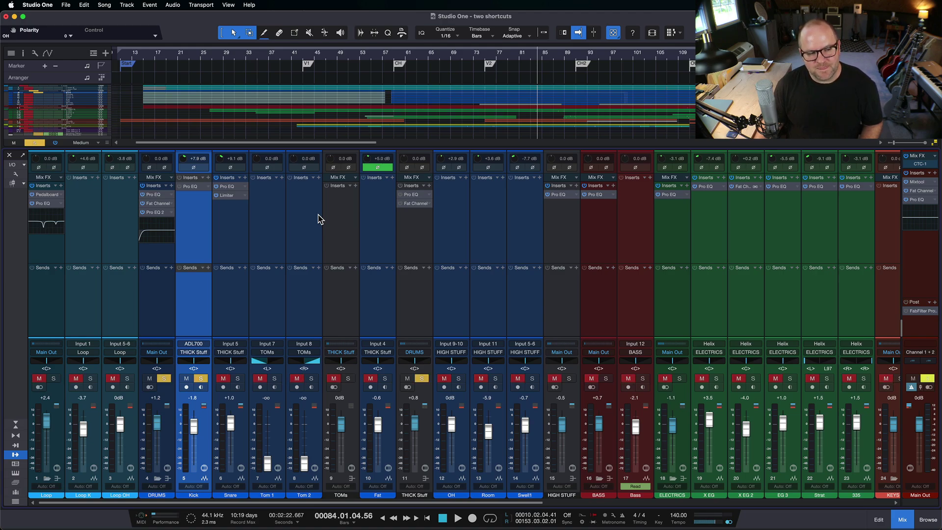
key(s)
key(s)
key(s)
key(s)
key(s)
key(s)
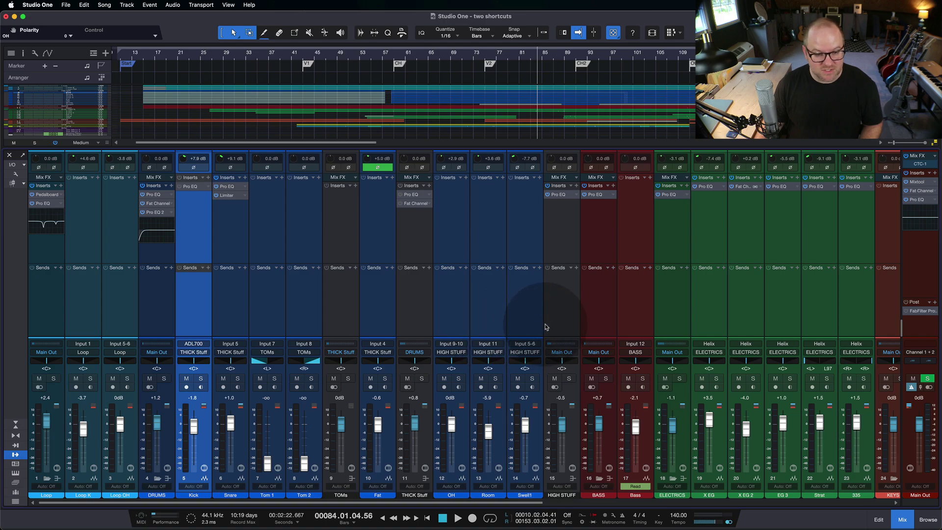
click(568, 295)
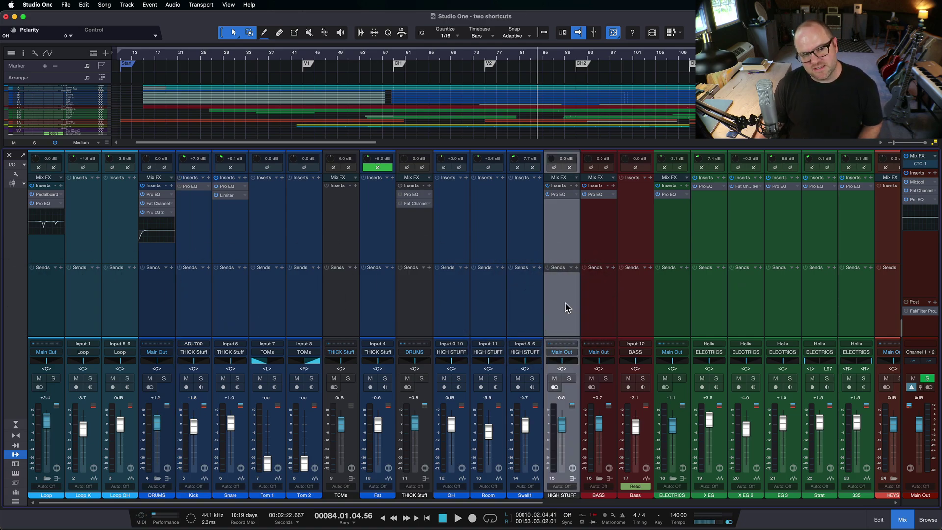
- Extend the selection to channels 1–15, solo them all with S, then clear the solo
shift+click(43, 291)
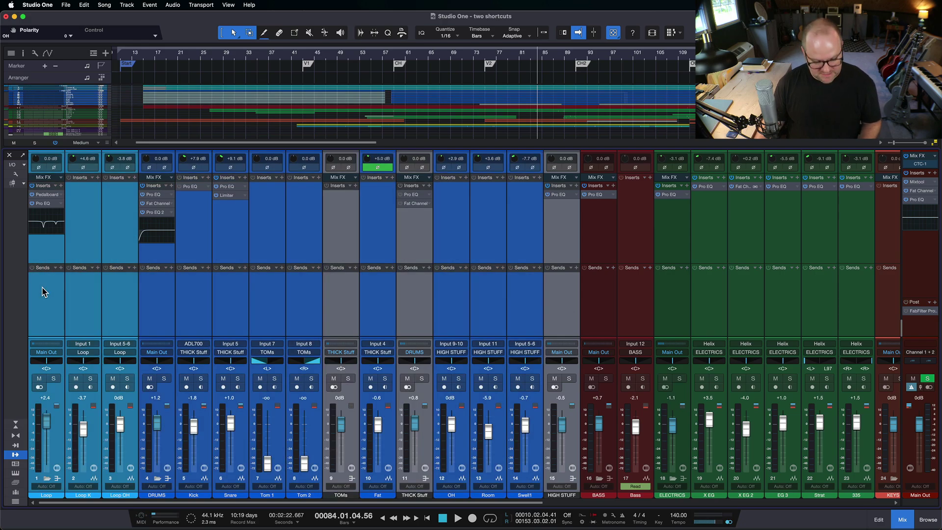
key(s)
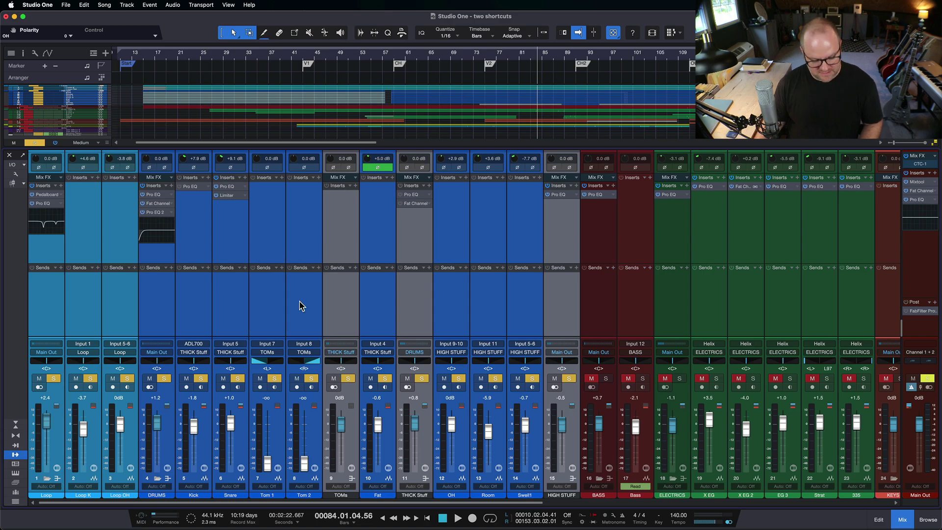
key(s)
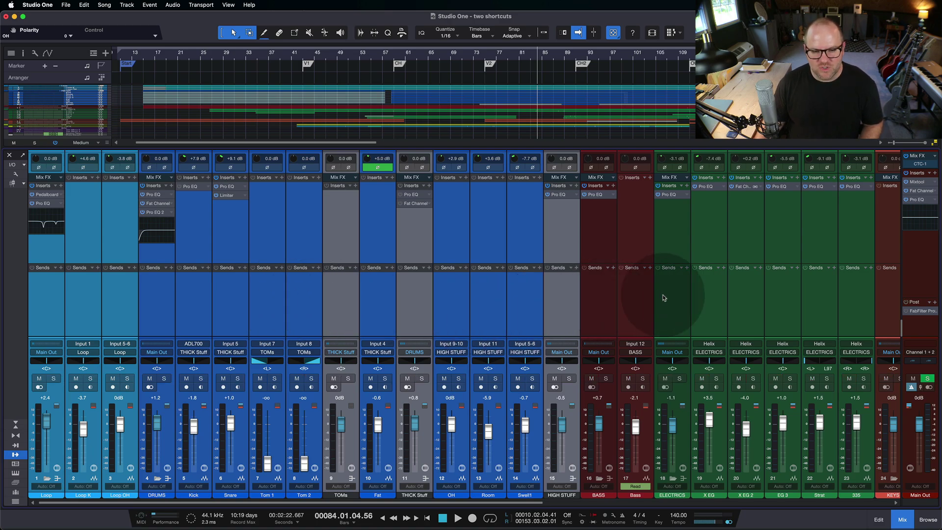
- Select the ELECTRICS bus and solo it with S, soloing its guitar channels too
click(679, 302)
scroll(674, 302, right, 8)
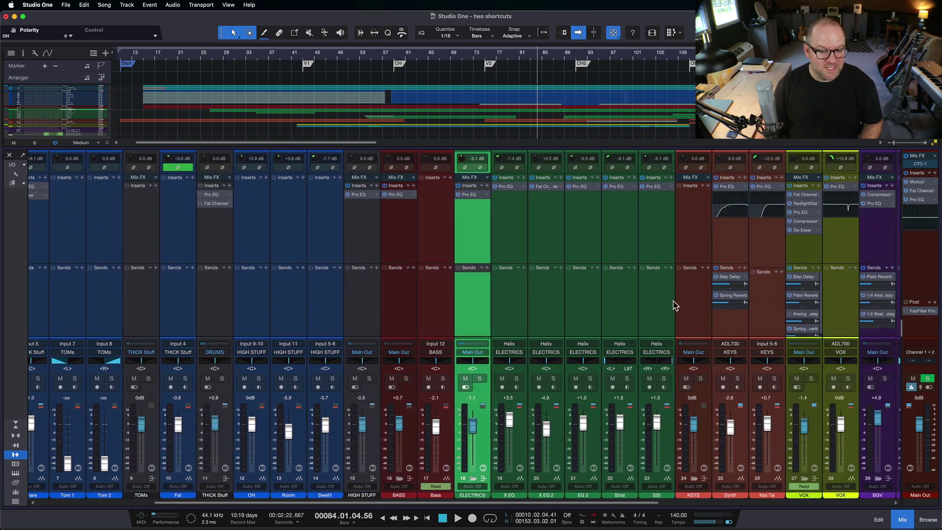
key(s)
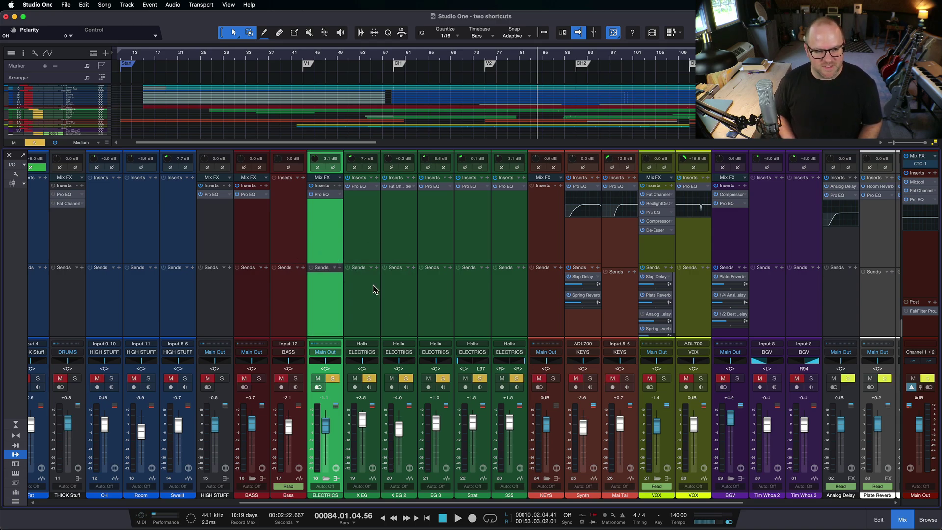
- Clear the ELECTRICS solos and arrow through the channels to select OH
key(s)
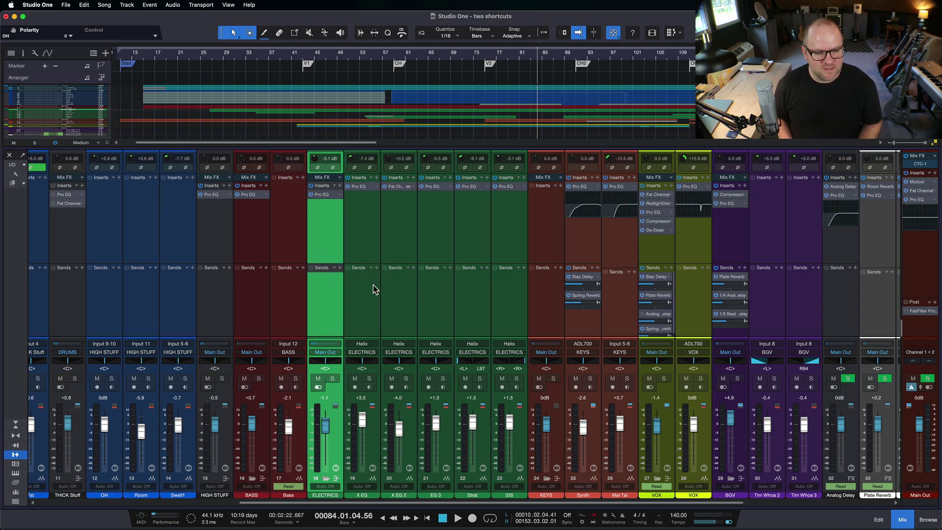
key(Right)
key(Right)
key(Right)
key(Right)
key(Left)
key(Left)
key(Left)
key(Left)
key(Left)
key(Left)
key(Left)
key(Left)
key(Left)
key(Left)
key(Left)
key(Left)
key(Right)
key(Right)
key(Right)
key(Right)
key(Right)
key(Right)
key(Right)
key(Right)
key(Right)
key(Right)
key(Right)
key(Right)
key(Right)
key(Right)
key(Right)
key(Right)
key(Right)
key(Right)
key(Left)
key(Left)
key(Left)
key(Left)
key(Left)
key(Left)
key(Left)
key(Left)
key(Left)
key(Left)
key(Left)
key(Left)
key(Left)
key(Left)
key(Left)
key(Left)
key(Left)
key(Left)
key(Left)
key(Left)
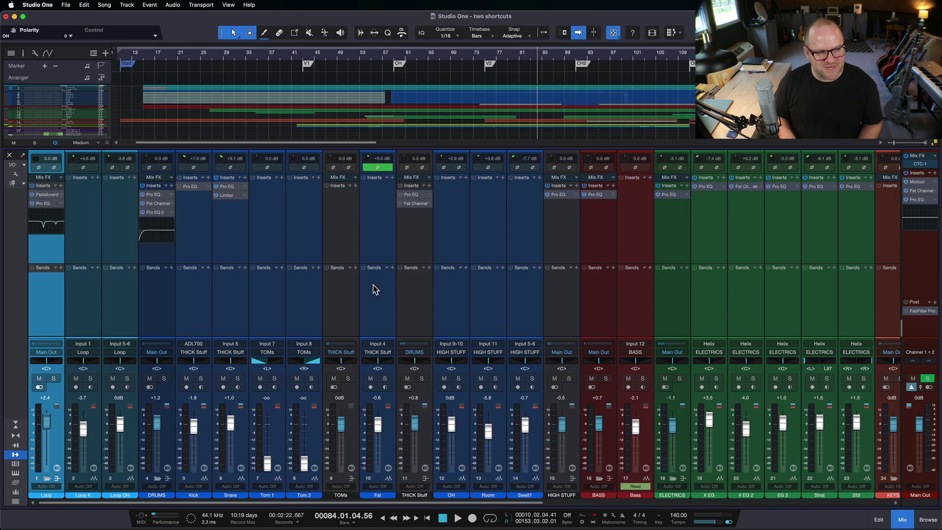
key(Right)
key(Right)
key(Right)
key(Right)
key(Right)
key(Right)
key(Right)
key(Right)
key(Right)
key(Right)
key(Right)
key(Right)
key(Right)
key(Right)
key(Right)
key(Right)
key(Right)
key(Right)
key(Right)
key(Right)
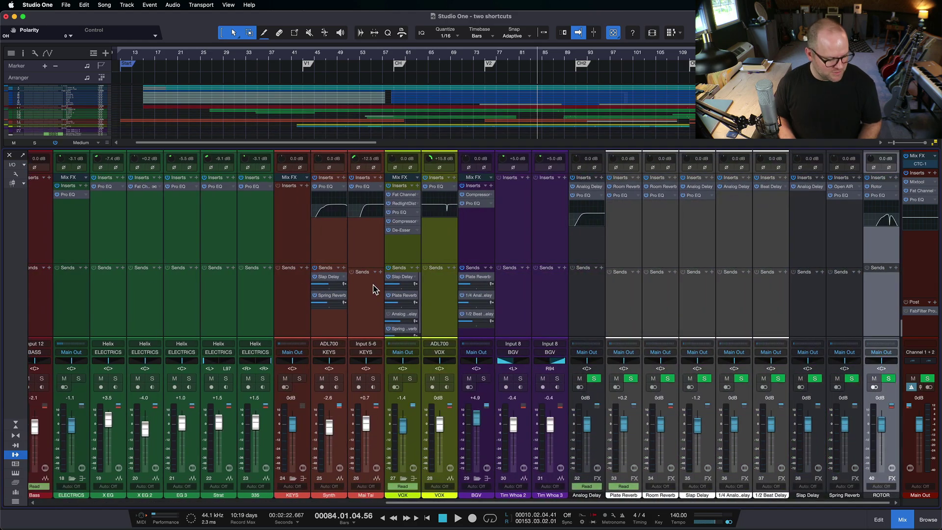
key(Left)
key(Left)
key(Left)
key(Left)
key(Left)
key(Left)
key(Left)
key(Left)
key(Left)
key(Left)
key(Left)
key(Left)
key(Left)
key(Left)
key(Left)
key(Left)
key(Left)
key(Left)
key(Left)
key(Left)
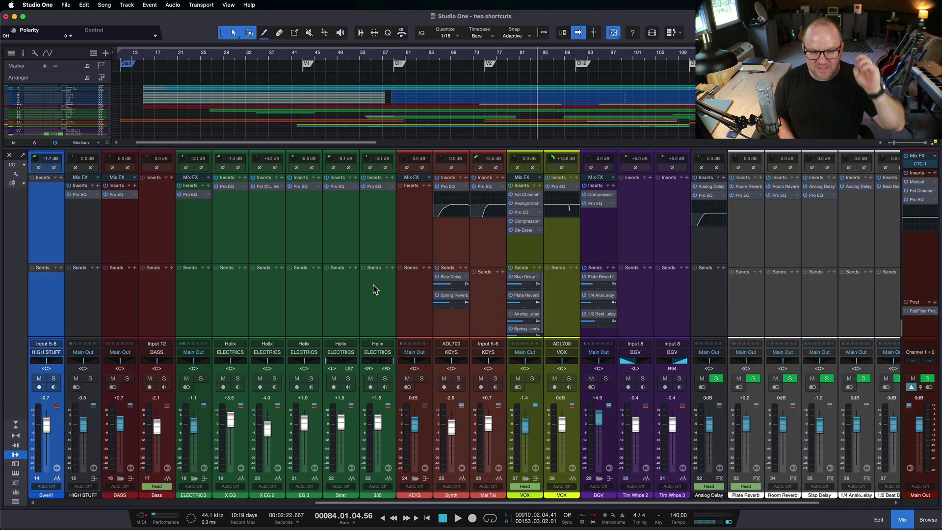
key(Right)
key(Right)
key(Right)
key(Right)
key(Right)
key(Right)
key(Right)
key(Right)
key(Right)
key(Right)
key(Right)
key(Right)
key(Right)
key(Right)
key(Right)
key(Right)
key(Right)
key(Right)
key(Right)
key(Right)
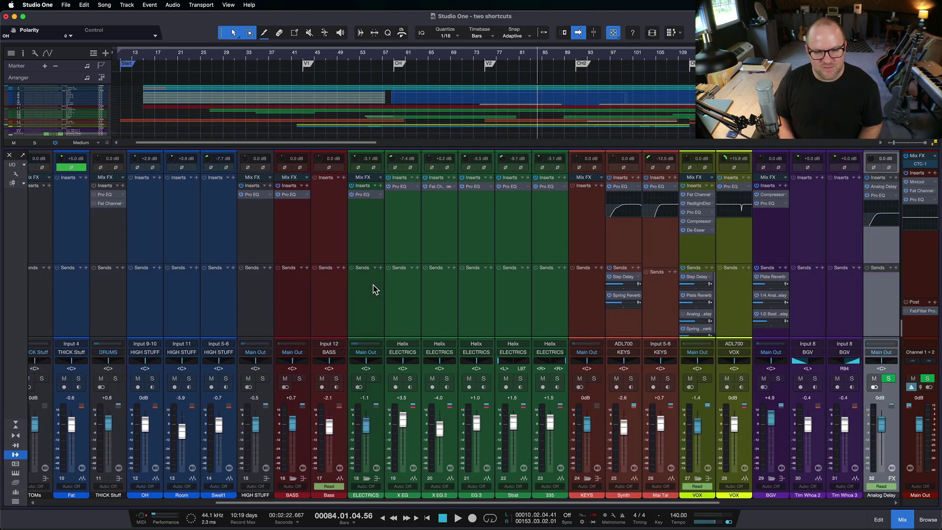
key(Left)
key(Left)
key(Left)
key(Left)
key(Left)
key(Left)
key(Left)
key(Left)
key(Left)
key(Left)
key(Left)
key(Left)
key(Left)
key(Left)
key(Left)
key(Left)
key(Left)
key(Left)
key(Left)
key(Left)
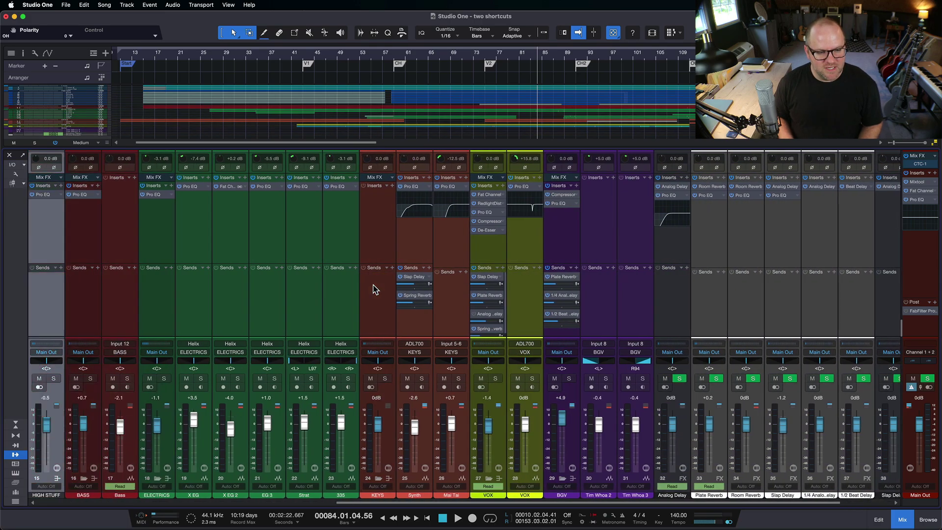
key(Right)
key(Right)
key(Right)
key(Right)
key(Right)
key(Right)
key(Right)
key(Right)
key(Right)
key(Right)
key(Right)
key(Right)
key(Left)
key(Left)
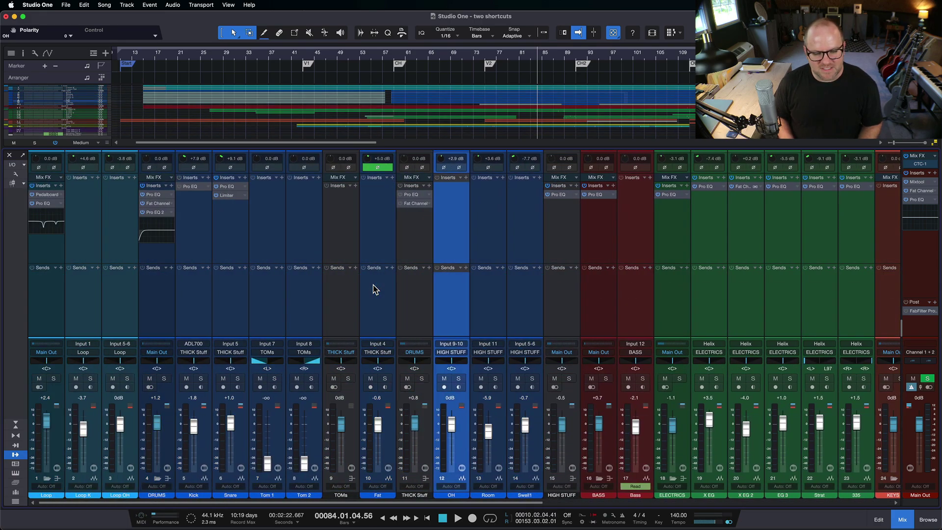
- Solo the OH, Room and Swell1 channels one after another
key(s)
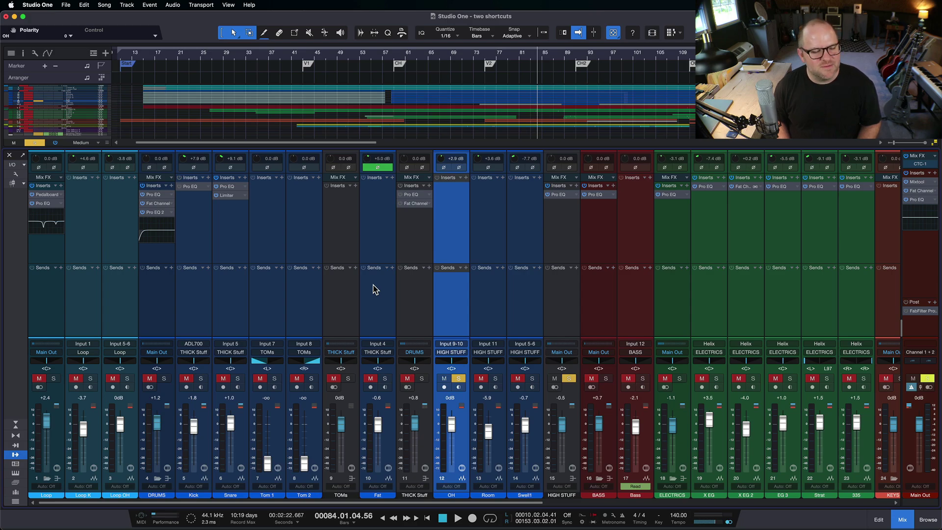
key(Right)
key(s)
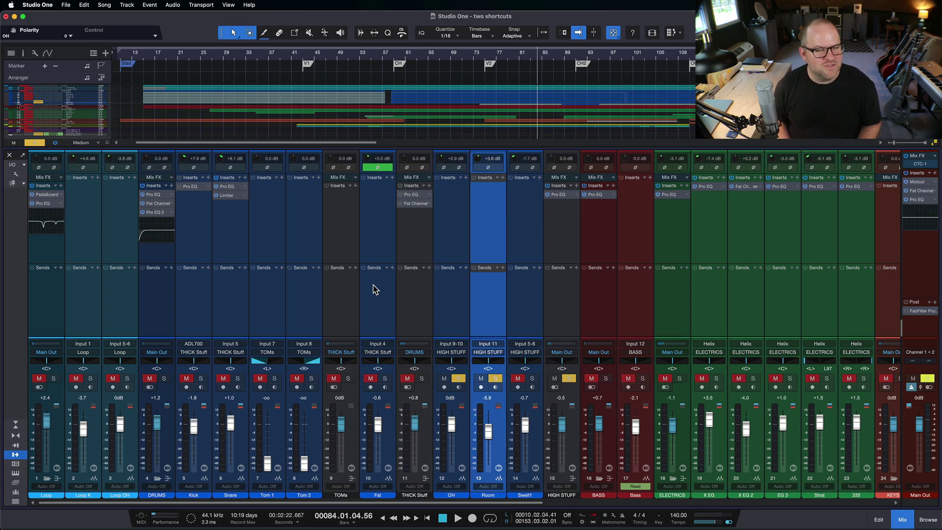
key(Right)
key(s)
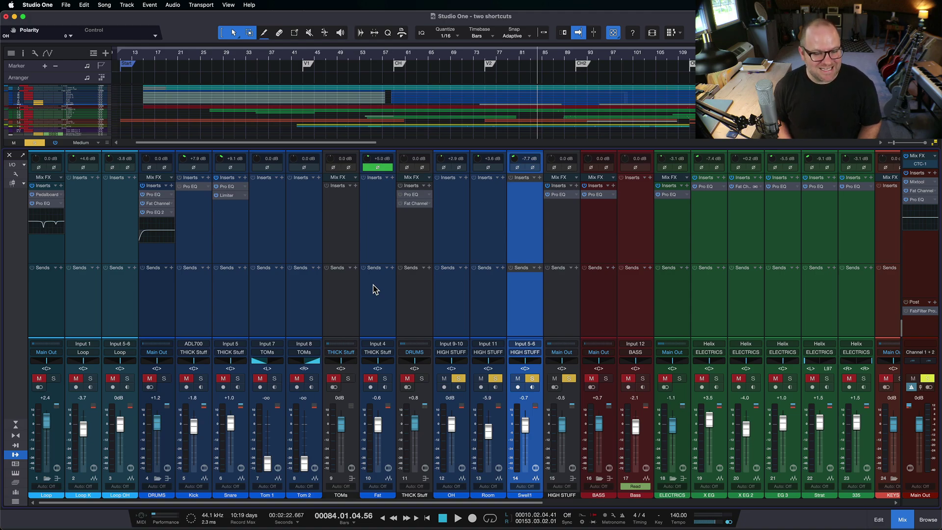
- Unsolo Swell1, Room and OH in turn
key(s)
key(Left)
key(s)
key(Left)
key(s)
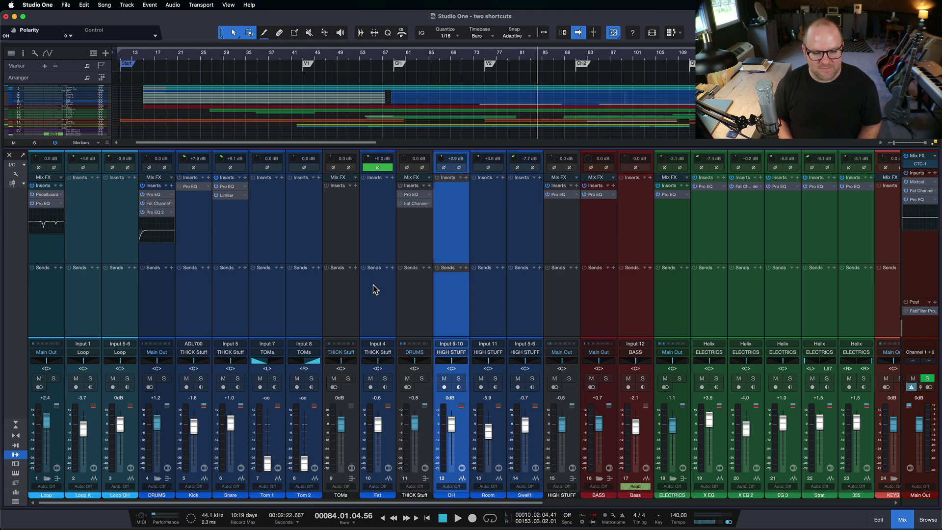
key(Left)
key(Left)
key(Left)
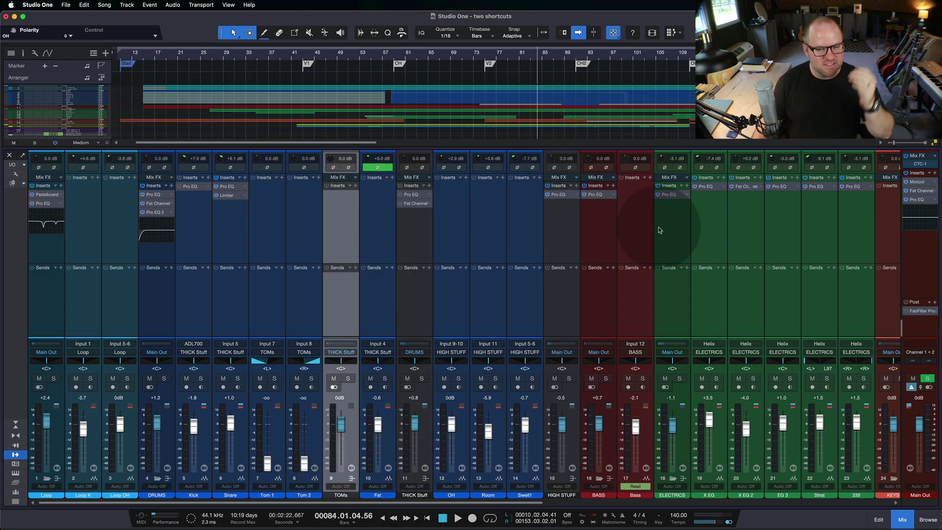
click(746, 242)
click(565, 239)
click(454, 245)
click(528, 233)
click(633, 230)
click(486, 245)
click(458, 248)
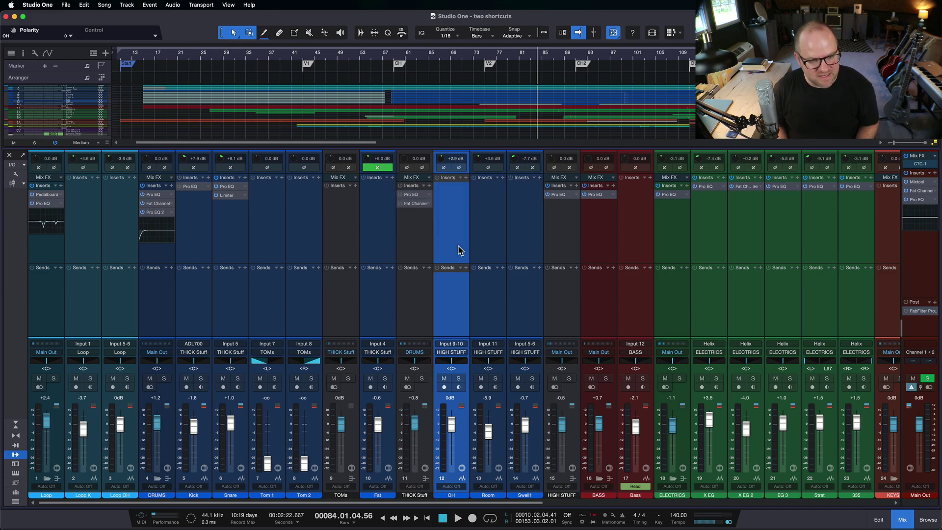
key(Down)
key(Down)
key(Up)
key(Up)
key(Up)
key(Up)
key(Up)
key(Up)
key(Up)
key(Up)
key(Up)
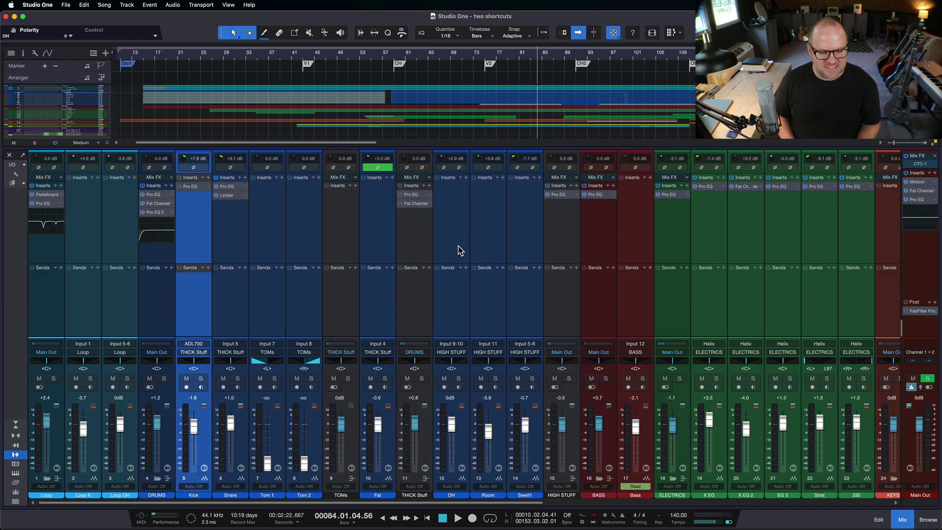
scroll(458, 250, right, 10)
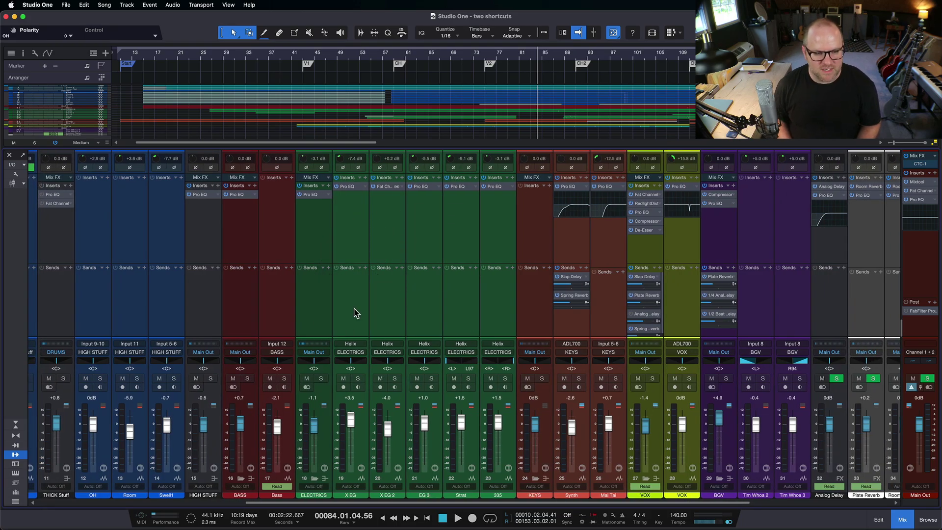
- Solo the X EG, X EG 2 and EG 3 guitar channels in turn
key(Up)
key(Up)
key(Up)
key(Up)
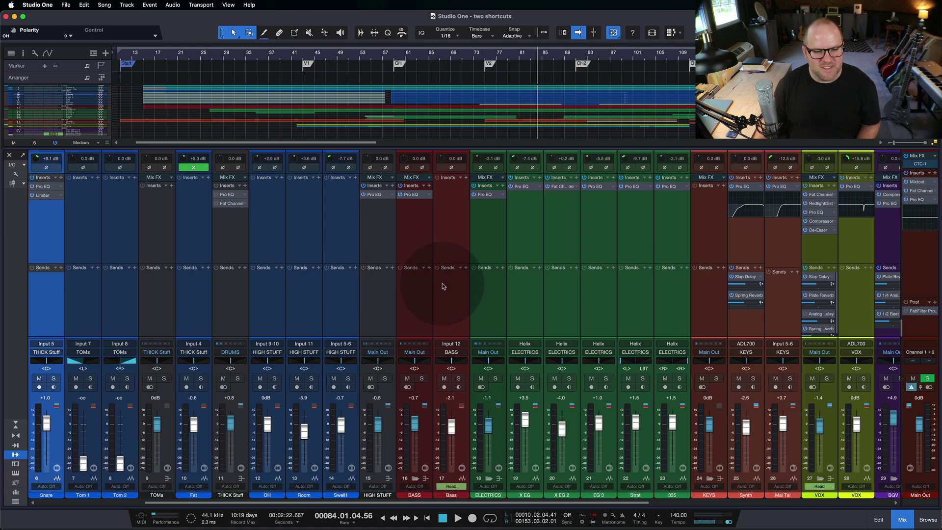
scroll(443, 286, right, 5)
click(368, 308)
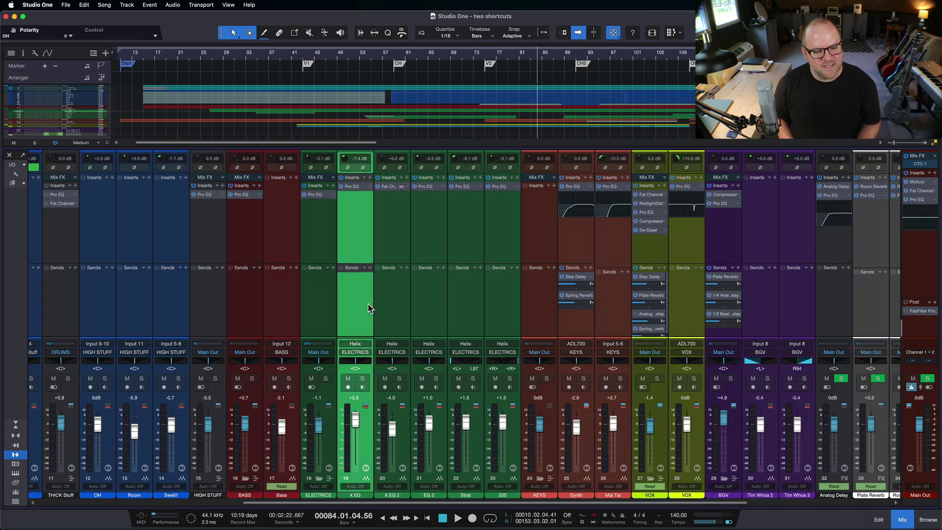
key(s)
key(Down)
key(s)
key(Up)
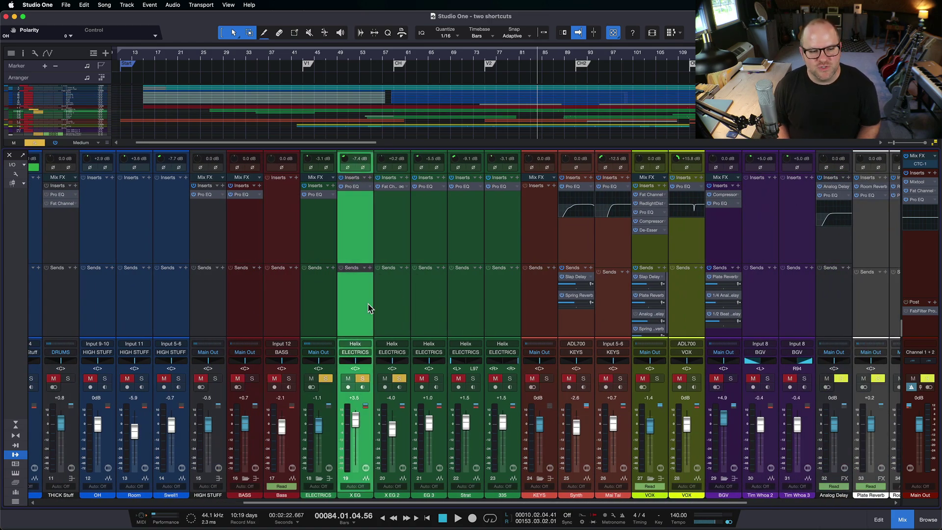
key(Down)
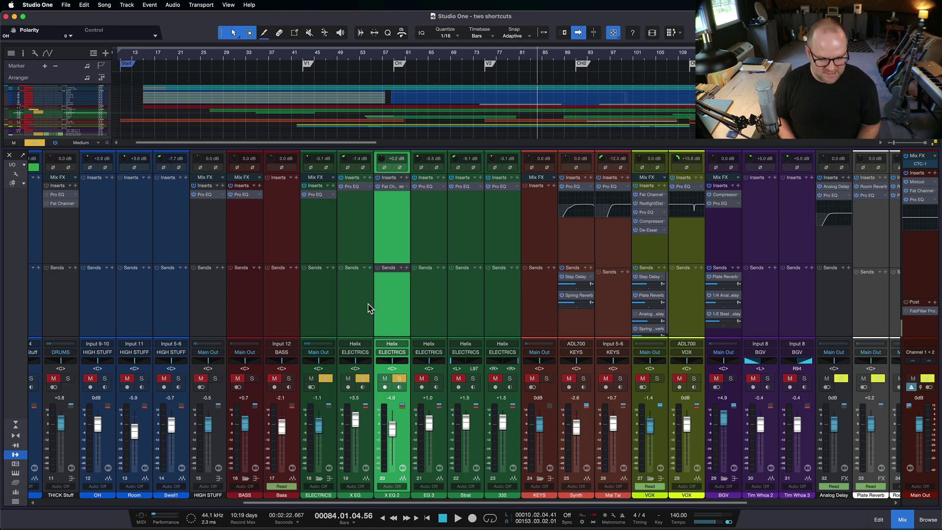
key(Down)
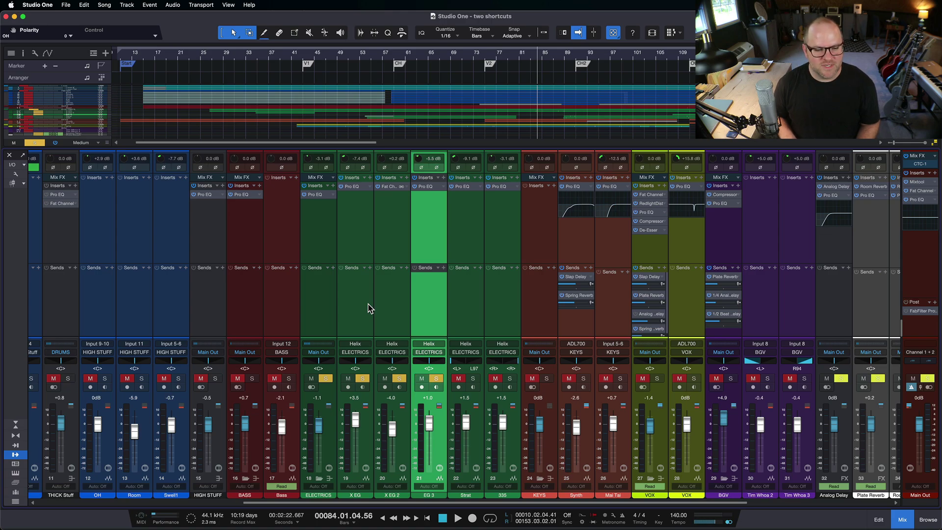
key(Down)
key(Down)
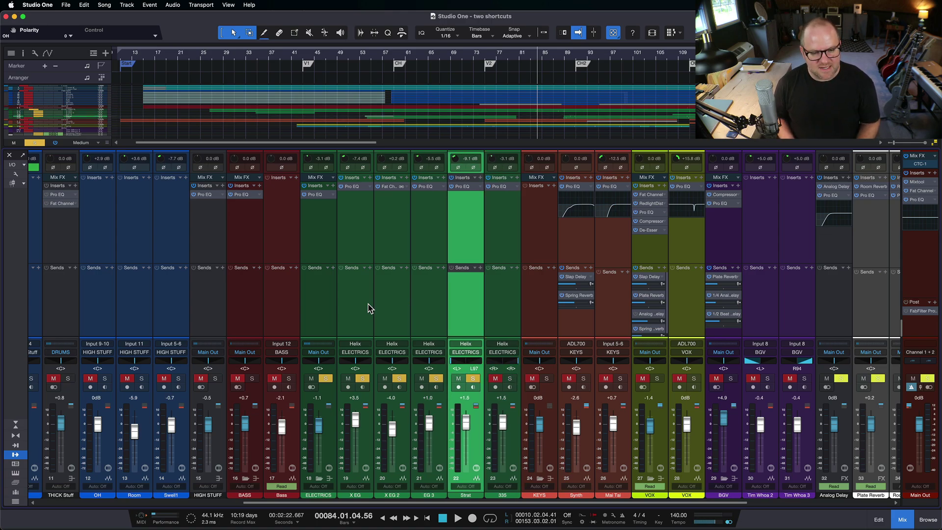
- Unsolo the Strat channel and step the selection back to X EG
key(s)
key(Left)
key(Right)
key(Left)
key(Left)
key(Left)
key(Right)
key(Right)
key(Left)
key(Left)
key(Left)
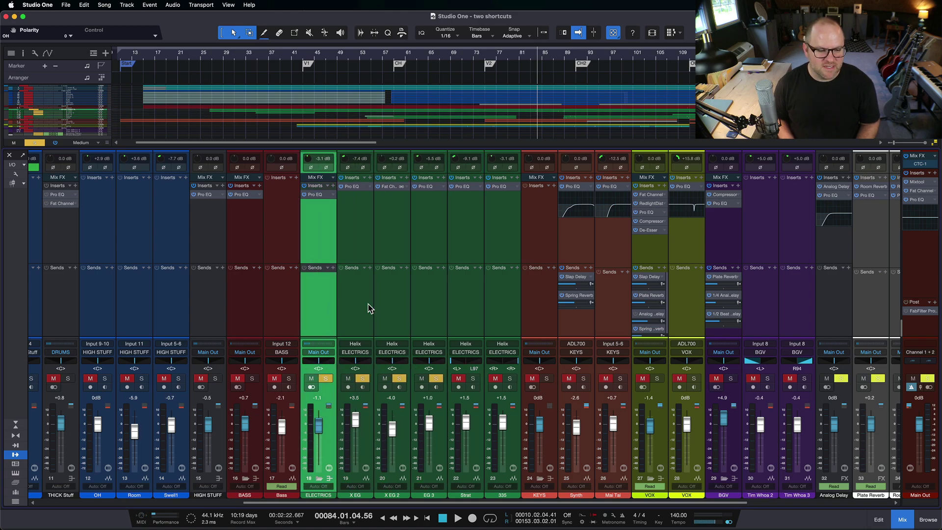
key(Right)
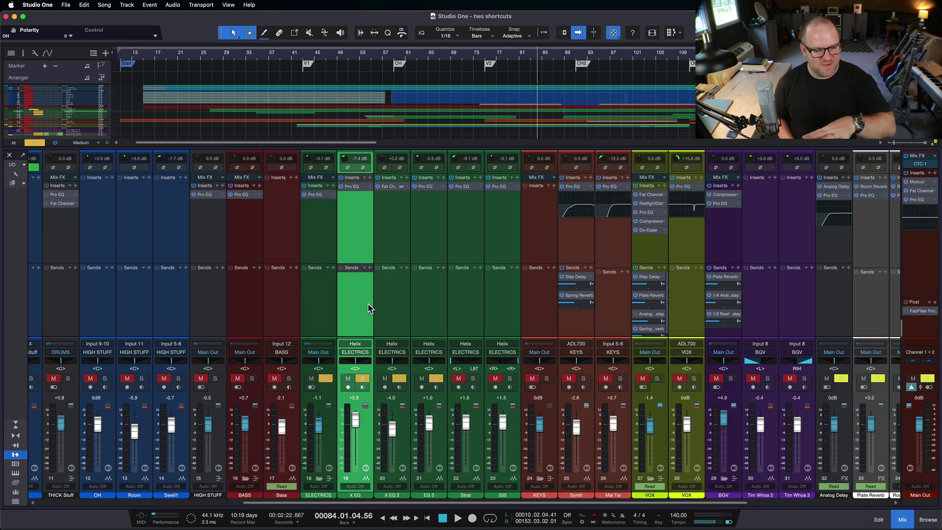
key(Right)
key(Right)
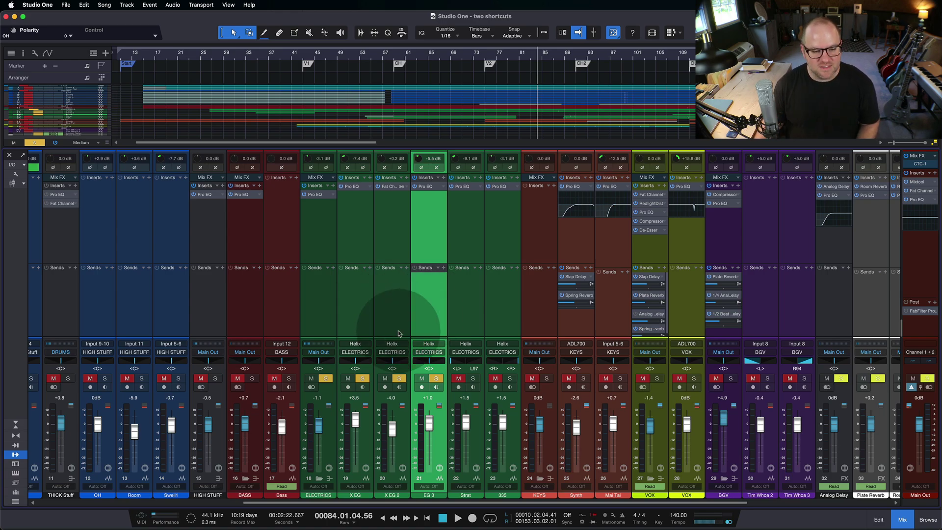
- Toggle the global solo off and back on with Shift+S, restoring the guitar solos
key(shift+m)
key(shift+s)
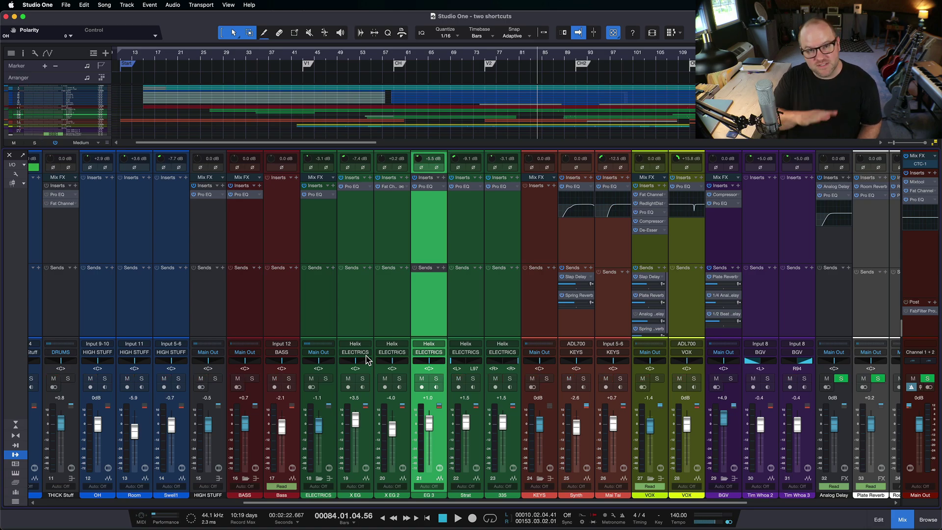
key(shift+m)
key(shift+s)
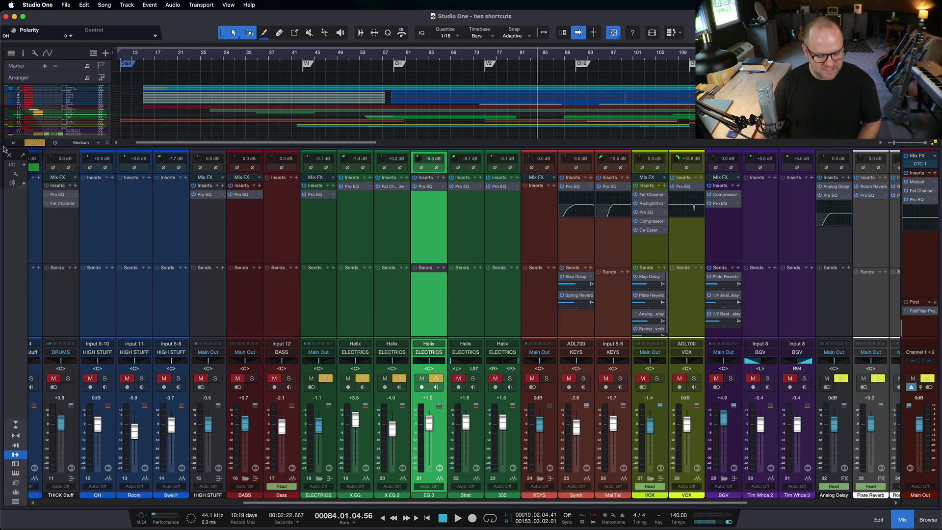
- Clear all solos with Shift+S, then hide and reshow the mixer with F3
key(shift+m)
key(shift+s)
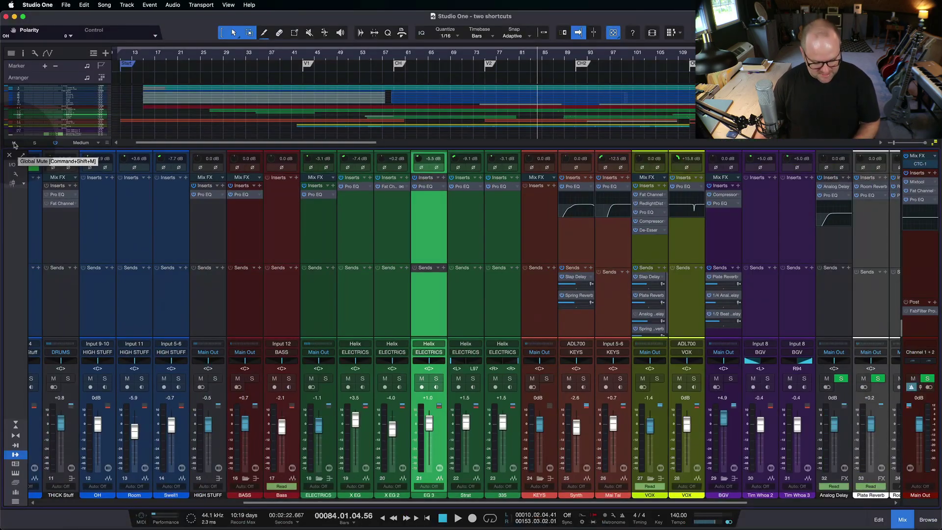
key(F3)
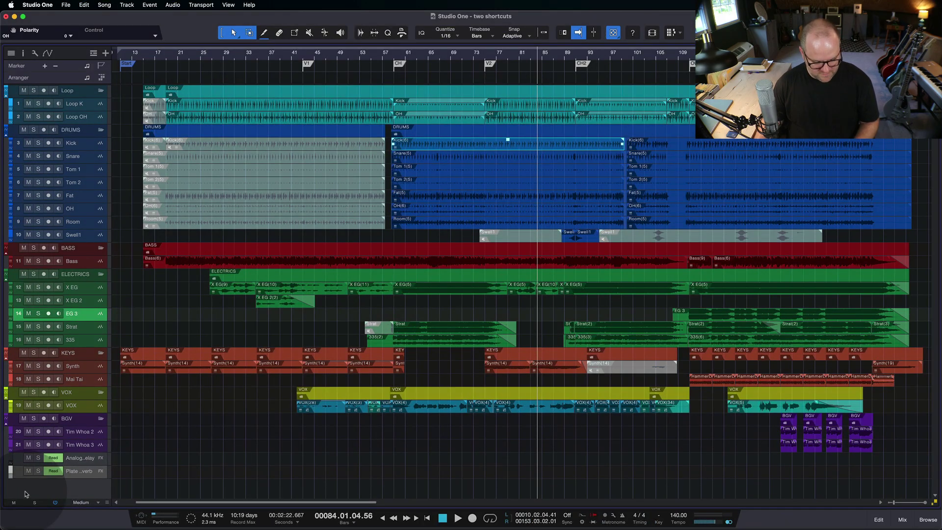
key(F3)
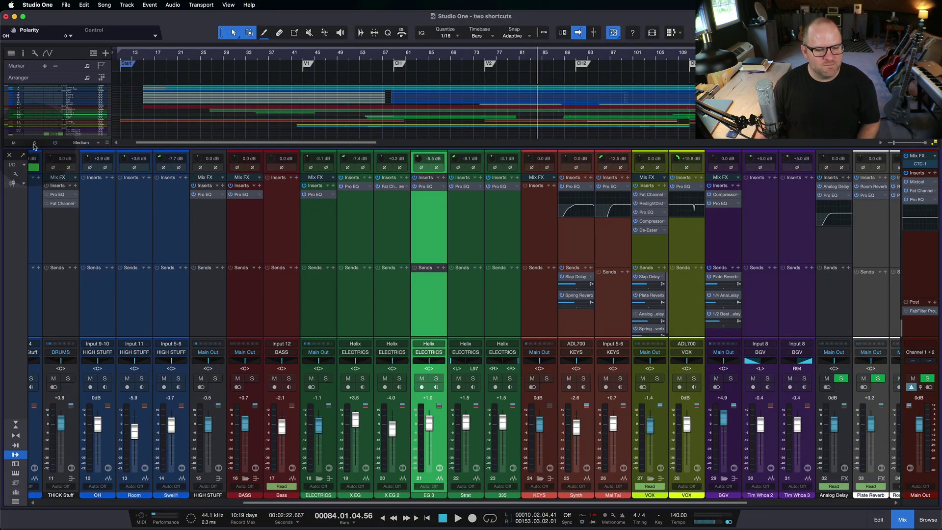
click(34, 143)
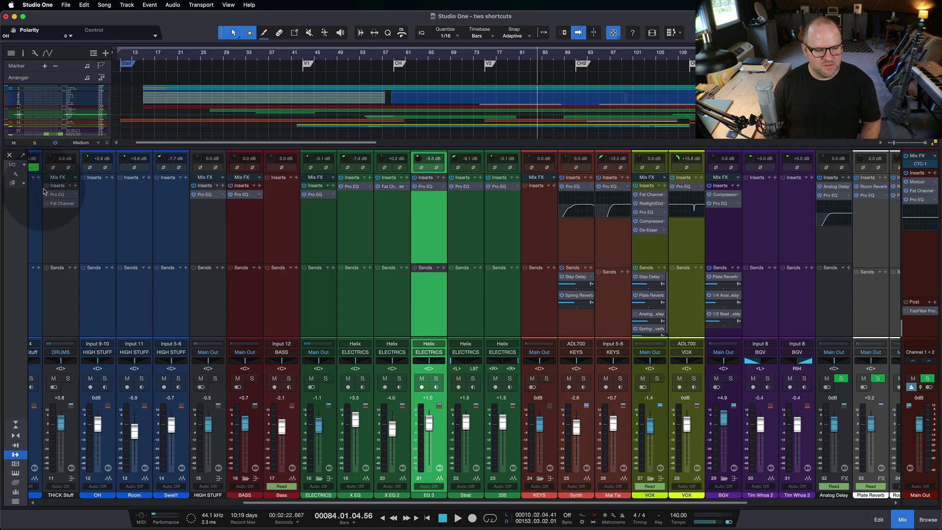
click(103, 322)
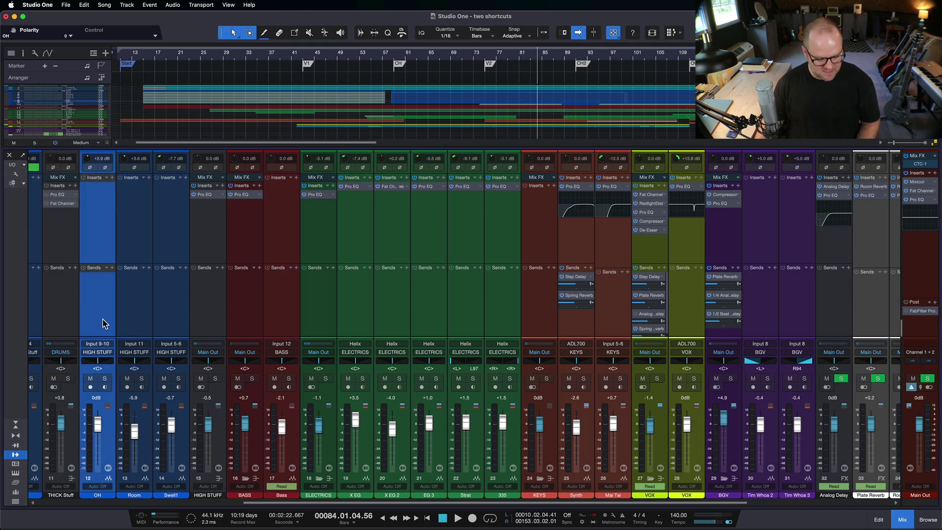
click(242, 316)
click(388, 318)
click(616, 316)
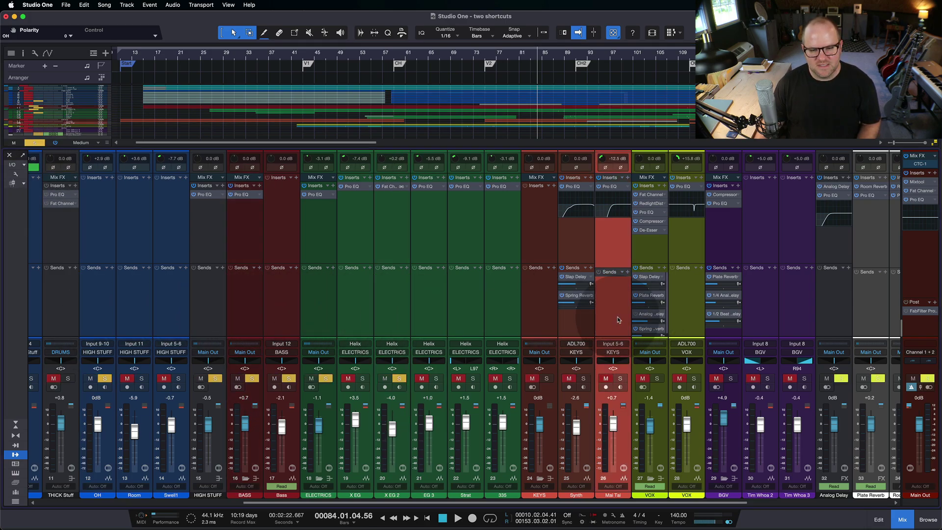
click(785, 320)
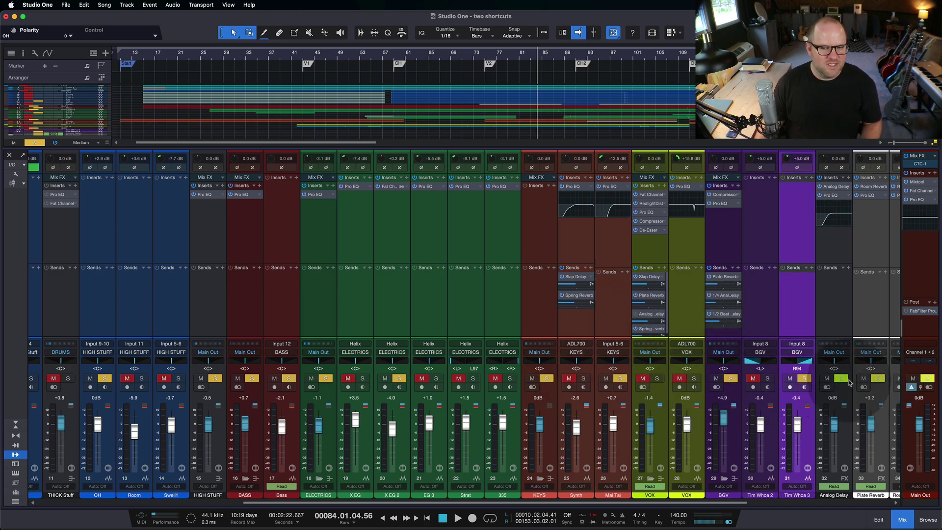
click(35, 144)
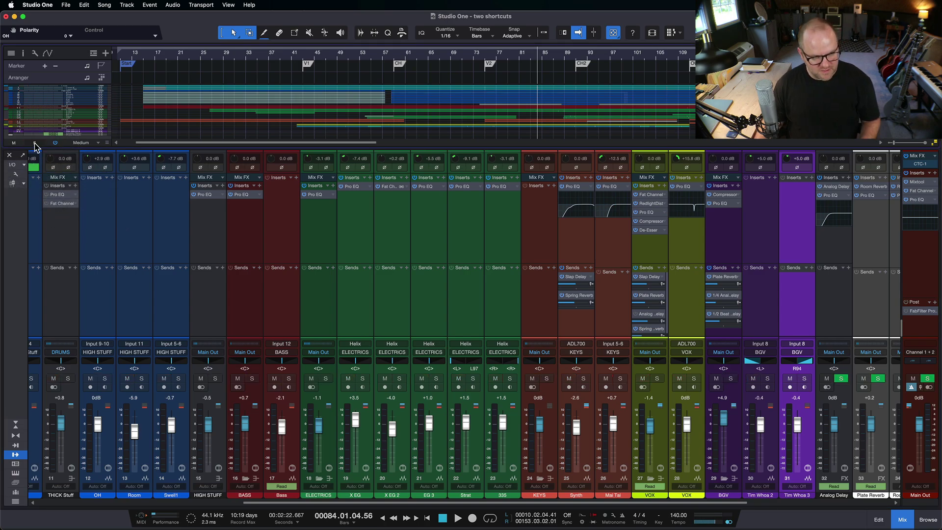
- Hide the mixer, toggle the global solo on and off, and select the OH through Swell1 tracks
key(F3)
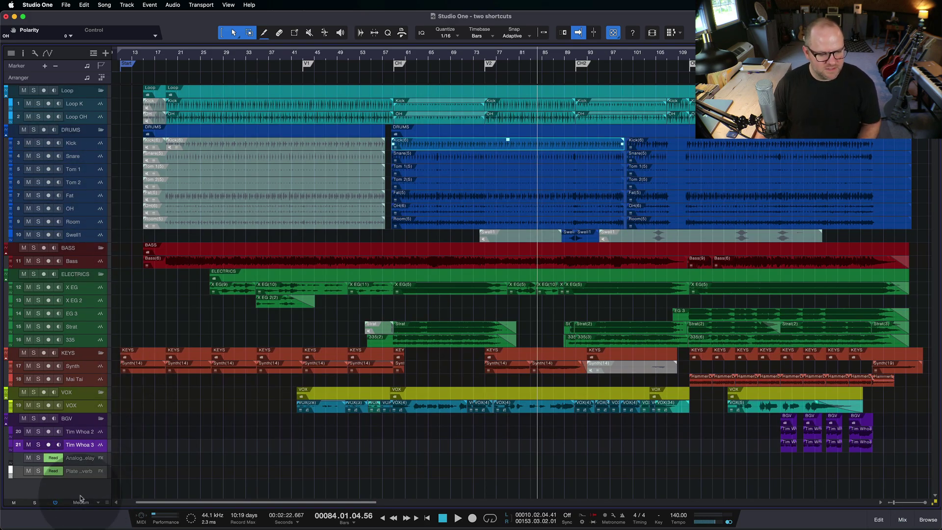
click(39, 503)
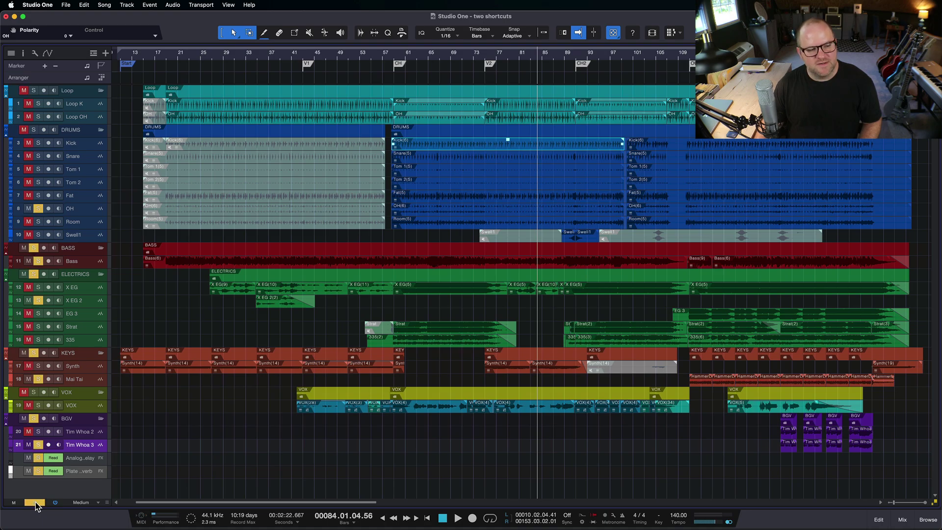
click(35, 503)
click(73, 210)
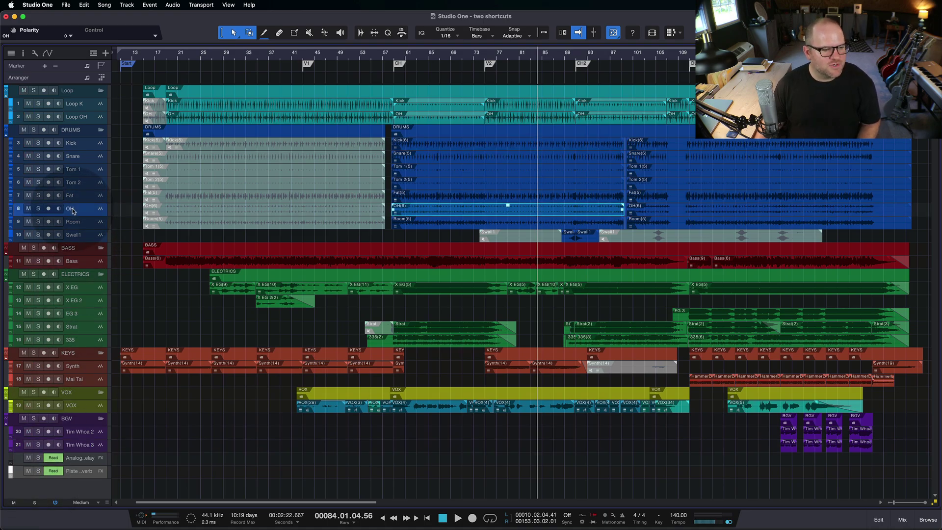
shift+click(80, 239)
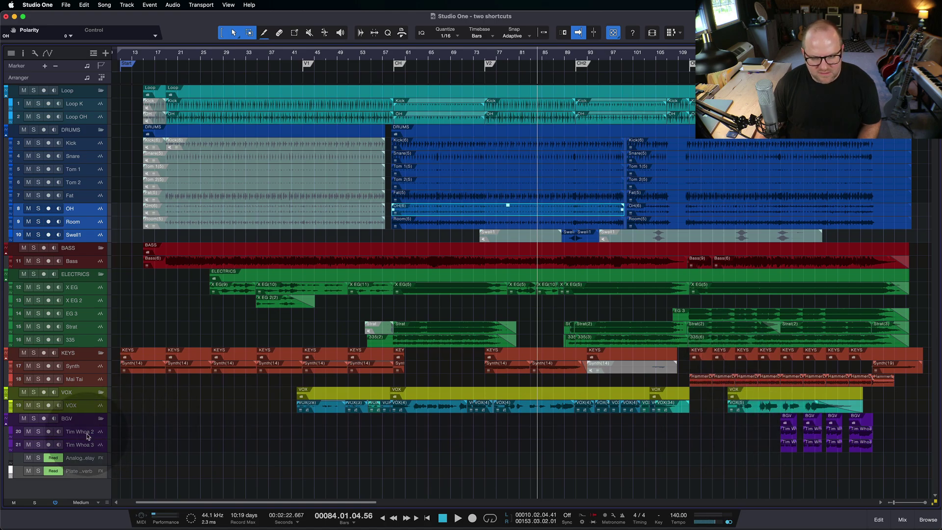
- Solo the Mai Tai and Tim Whoa 3 tracks, then jump ahead to later bars
click(81, 382)
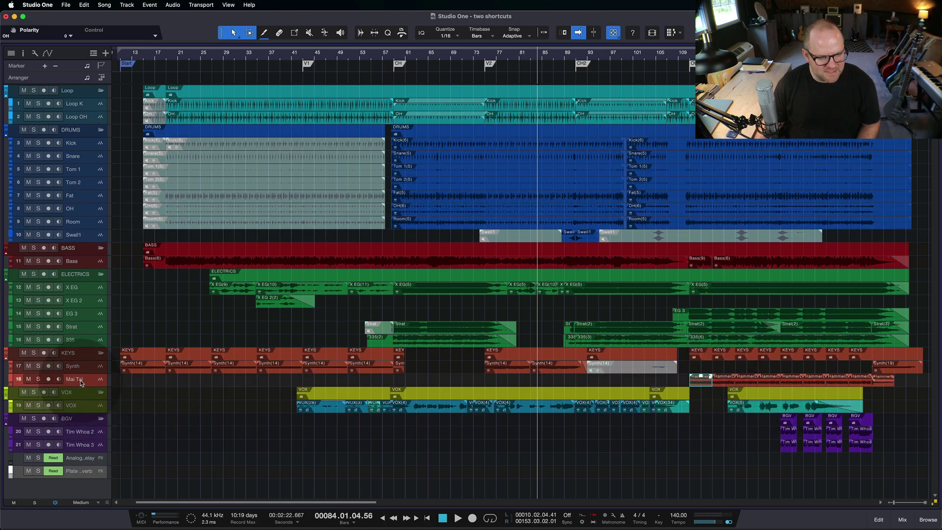
key(s)
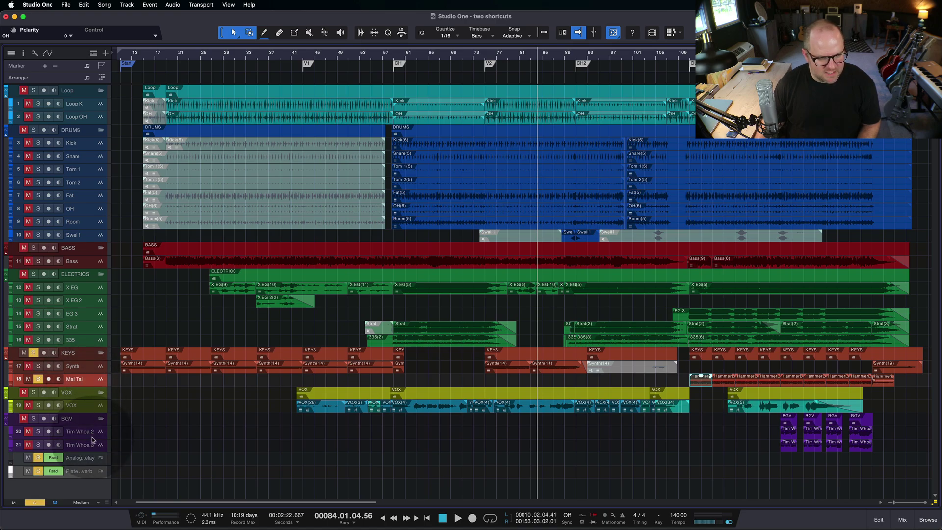
click(91, 433)
key(s)
click(89, 446)
key(s)
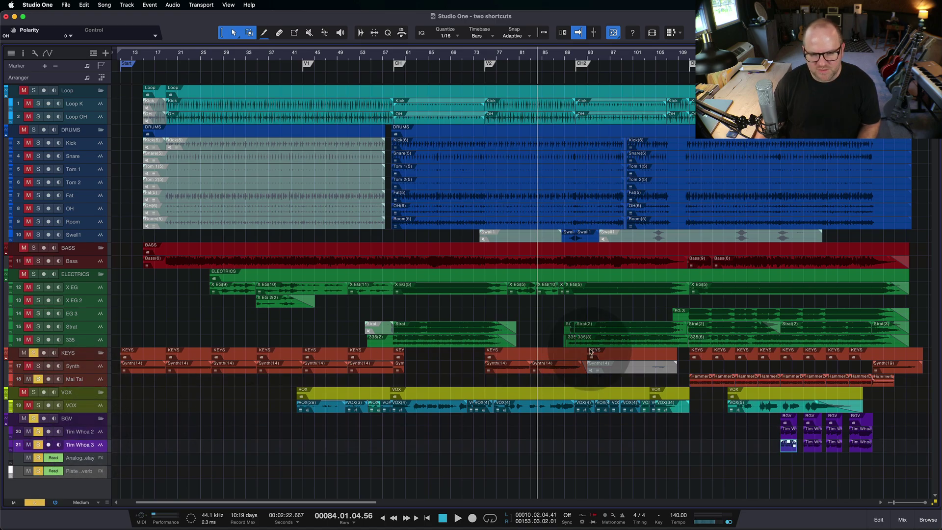
key(e)
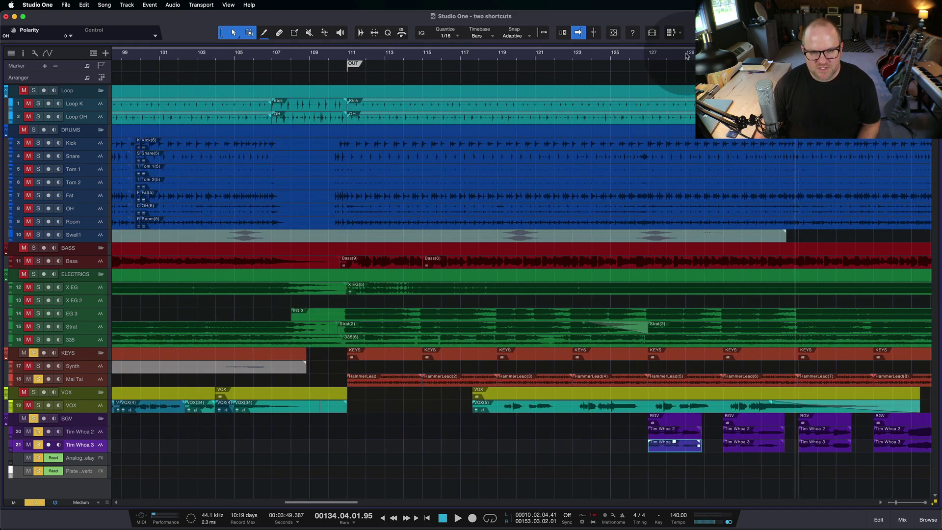
- From about bar 126, toggle the global solo off and on during playback, then stop
click(644, 57)
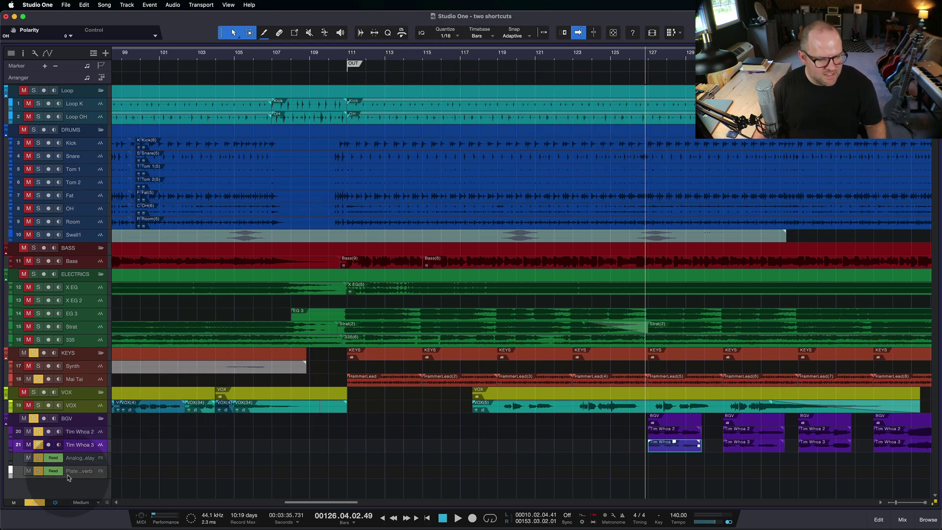
click(32, 504)
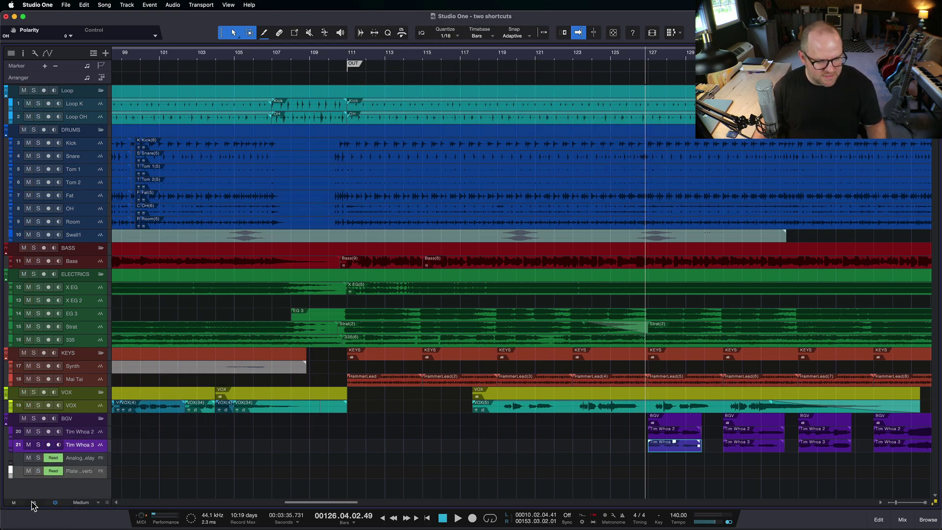
click(33, 503)
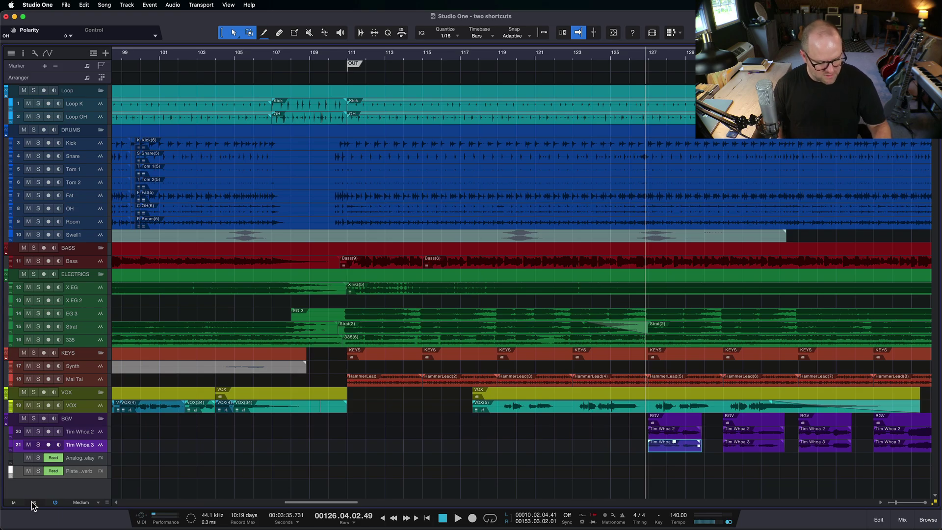
key(space)
click(32, 503)
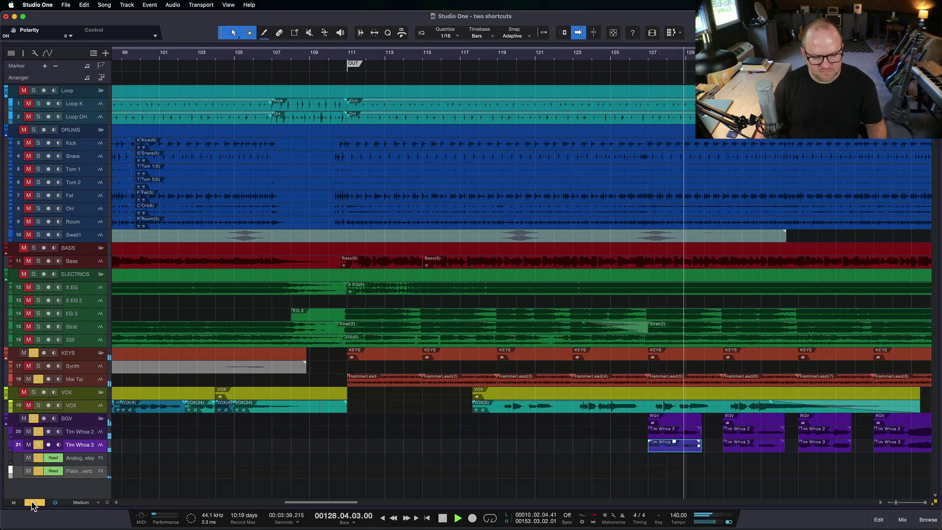
click(33, 503)
key(space)
click(15, 504)
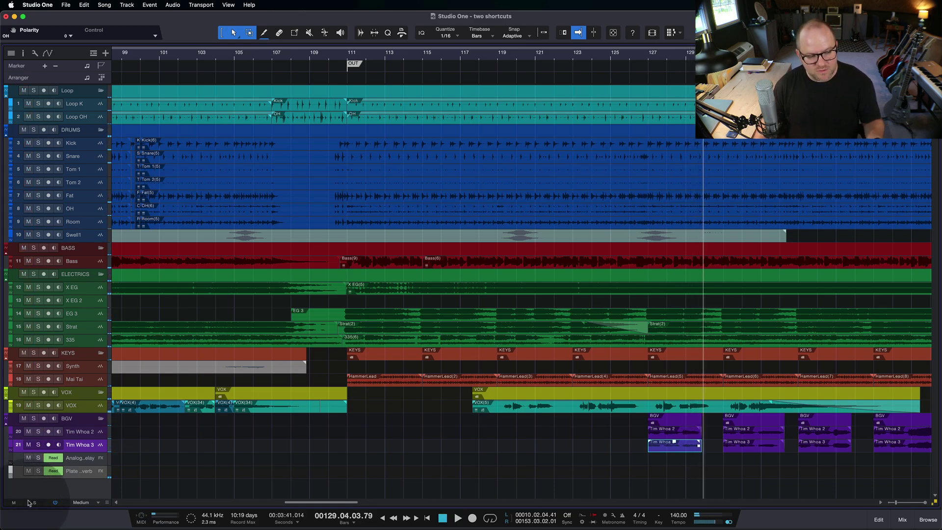
- Add Tim Whoa 2 and Mai Tai to the selection and mute all three with global Mute
shift+click(88, 438)
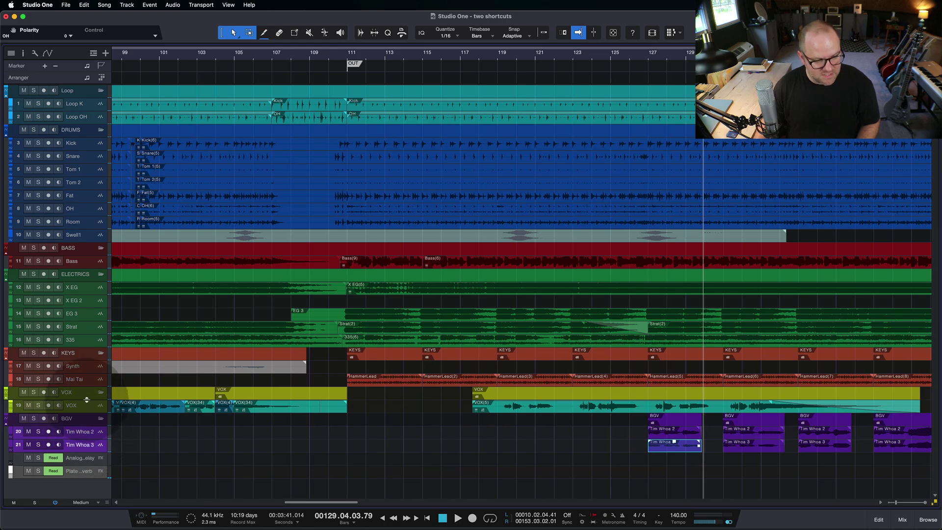
super+click(87, 383)
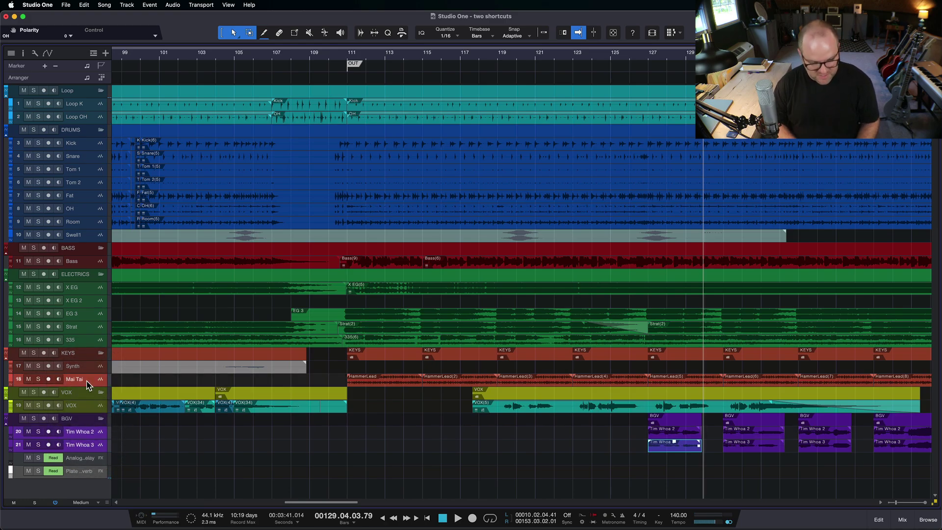
click(14, 503)
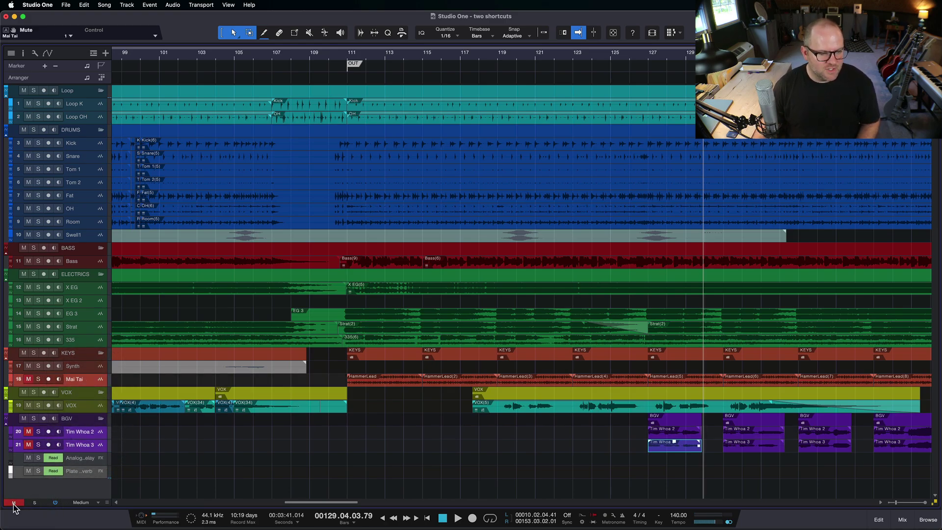
click(14, 503)
click(13, 503)
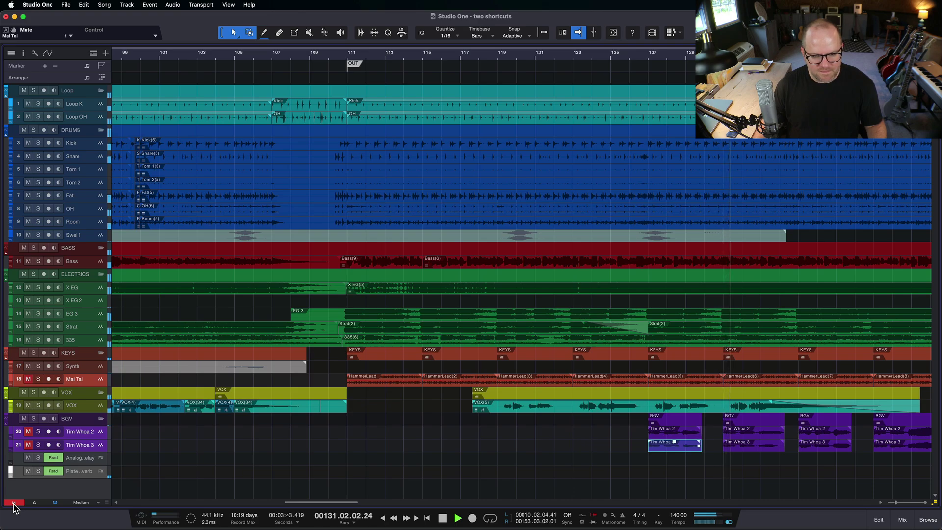
click(14, 503)
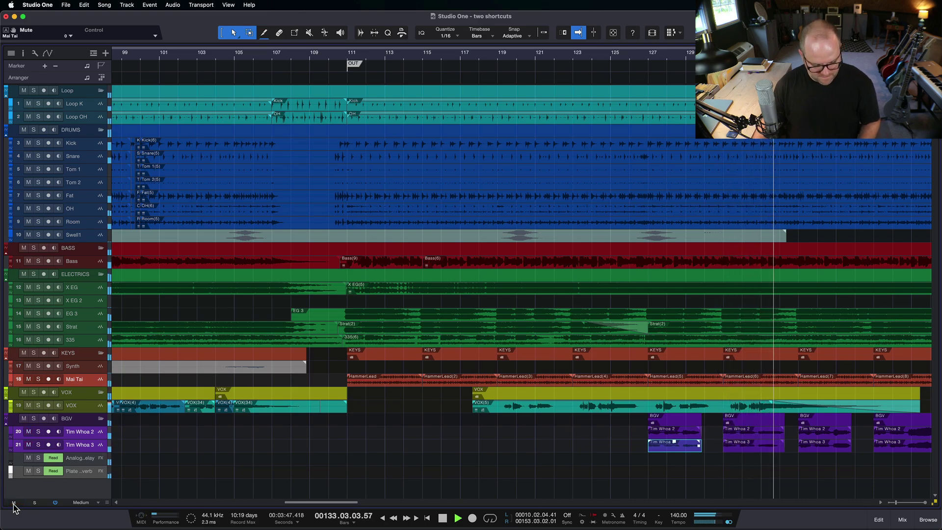
click(14, 503)
- Stop playback, set the playback position to bar 112, and select the Fat drum track
key(space)
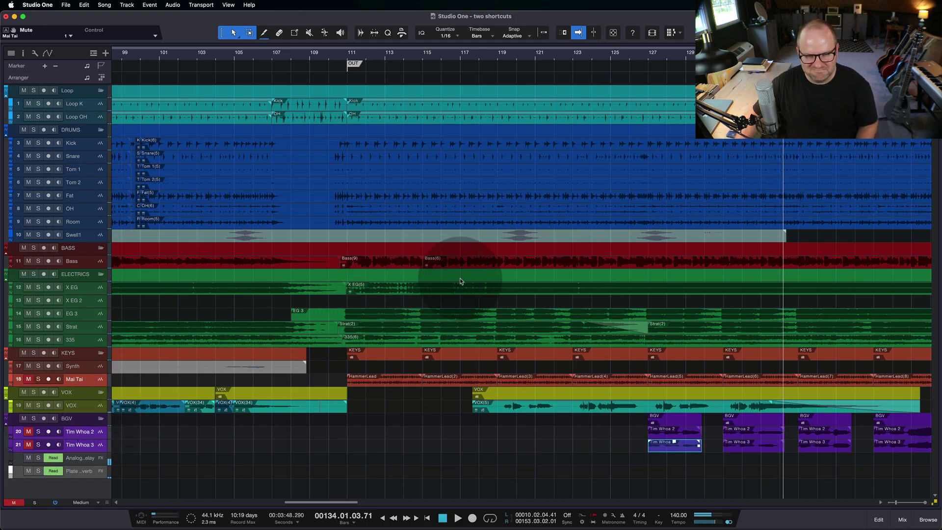
click(464, 55)
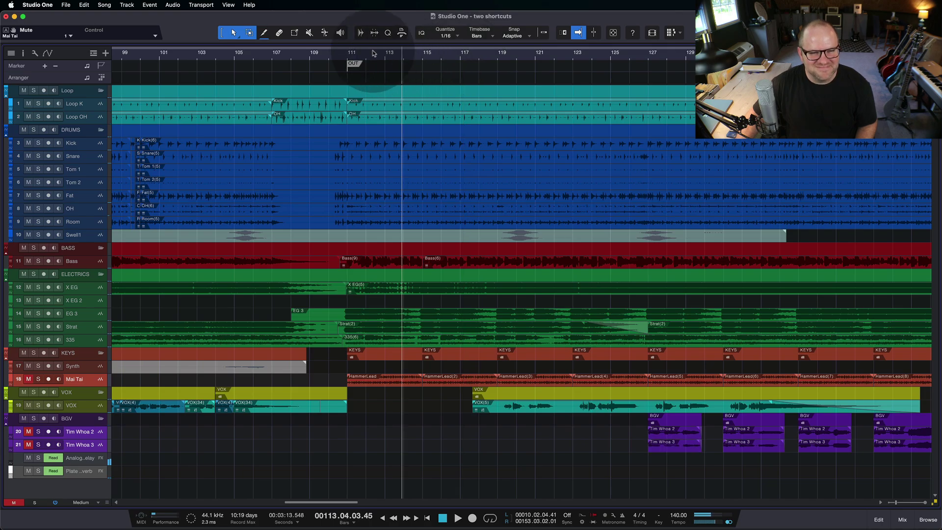
click(402, 54)
click(372, 54)
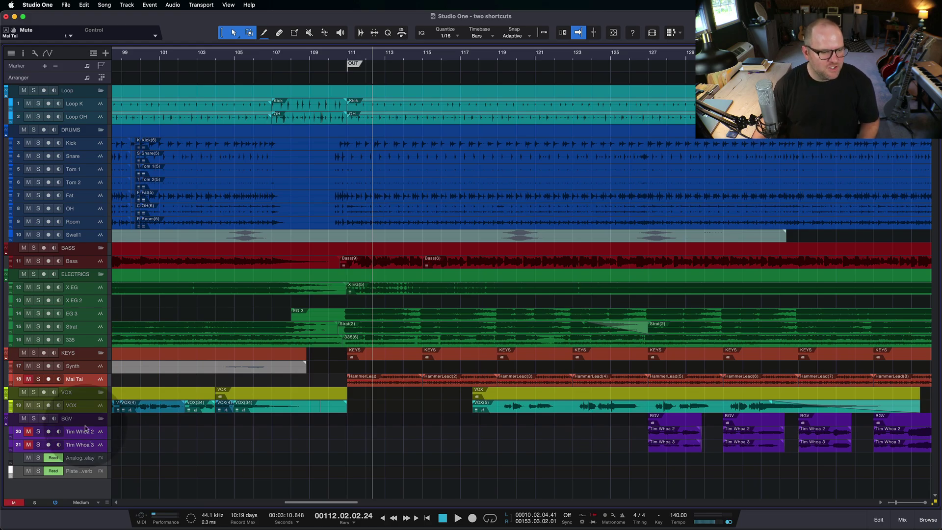
click(87, 199)
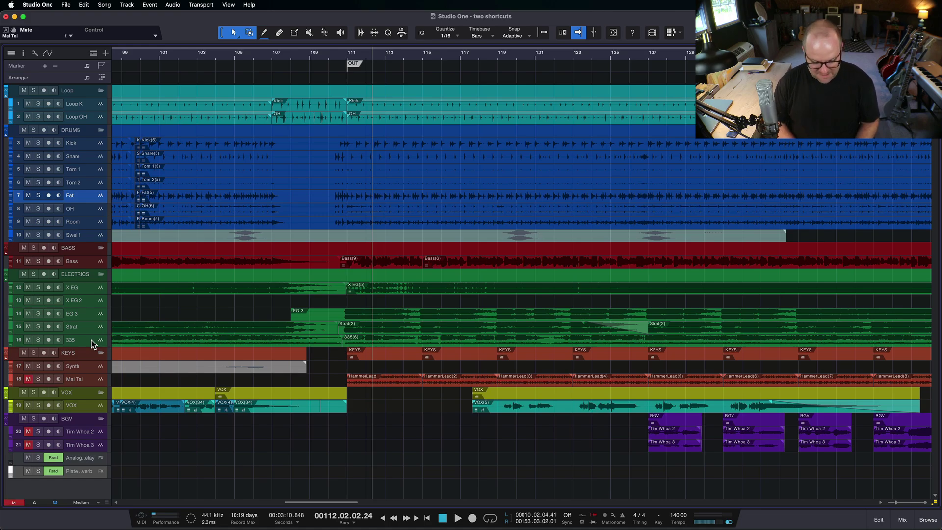
- Solo the Kick and Bass tracks with S
click(81, 148)
key(s)
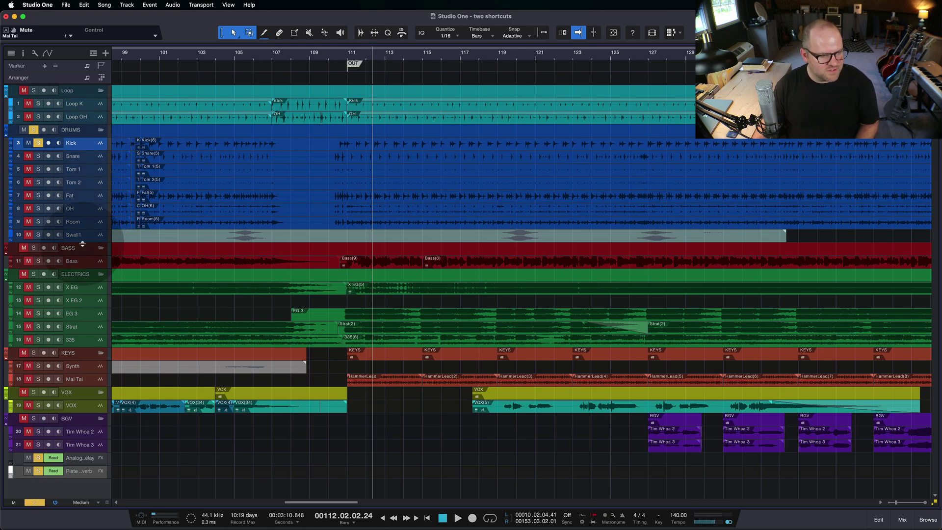
click(82, 261)
key(s)
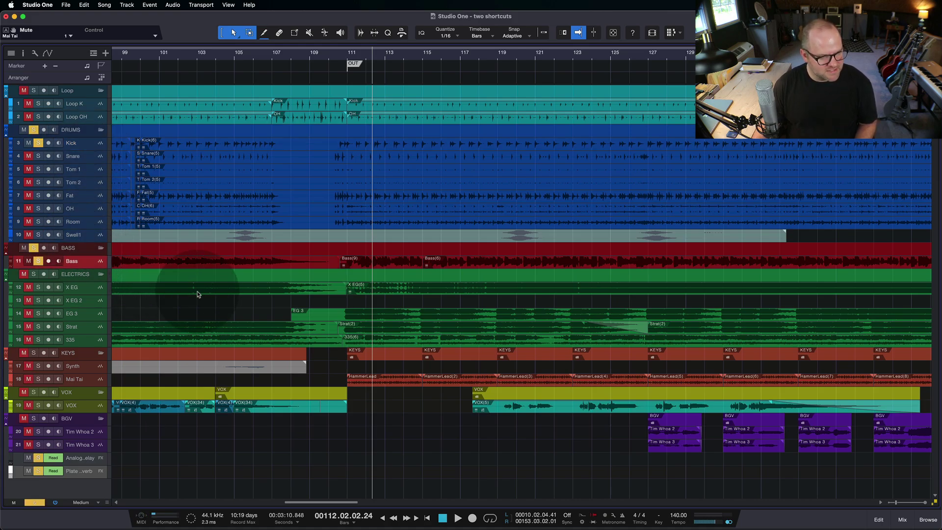
- Turn off all solos and clear the Mai Tai and Tim Whoa mutes with Shift+M
key(alt)
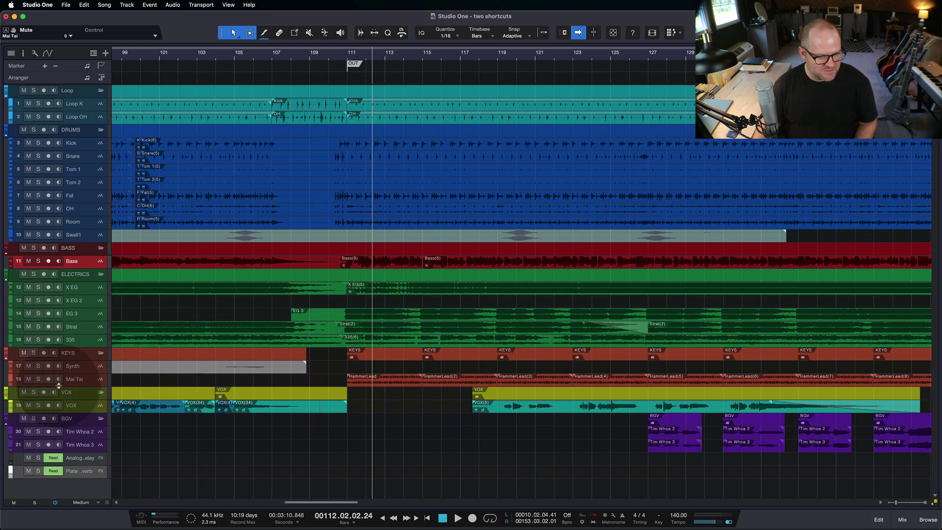
click(49, 450)
key(shift+m)
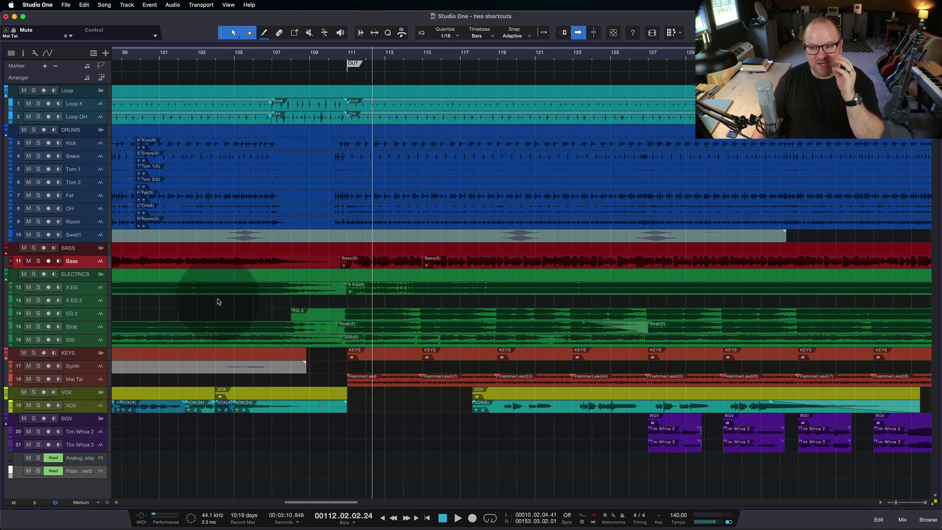
- Solo the Loop through Bass tracks, then toggle all solos off and on during playback
click(76, 130)
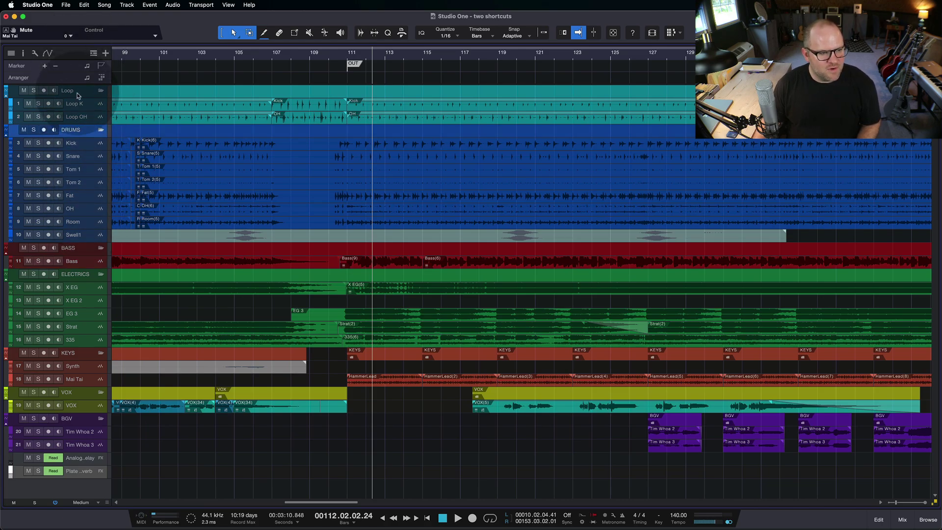
shift+click(90, 265)
key(s)
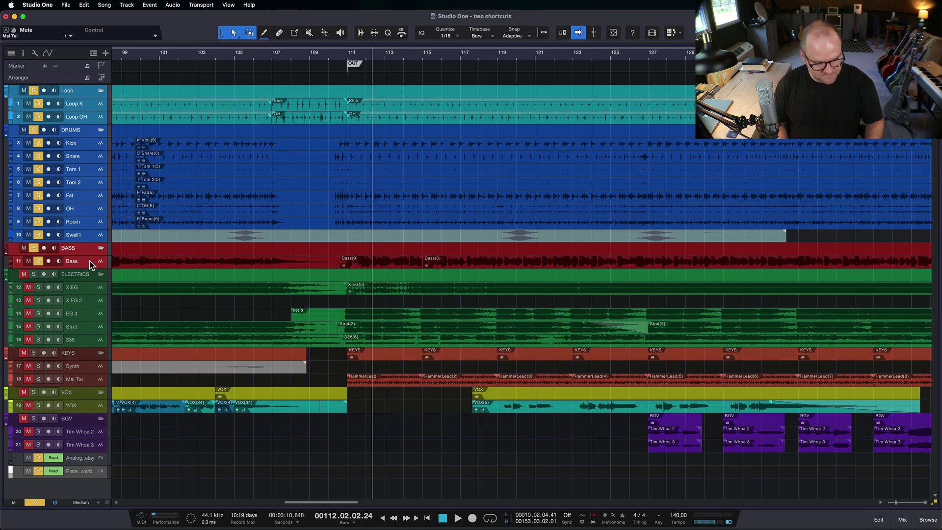
key(space)
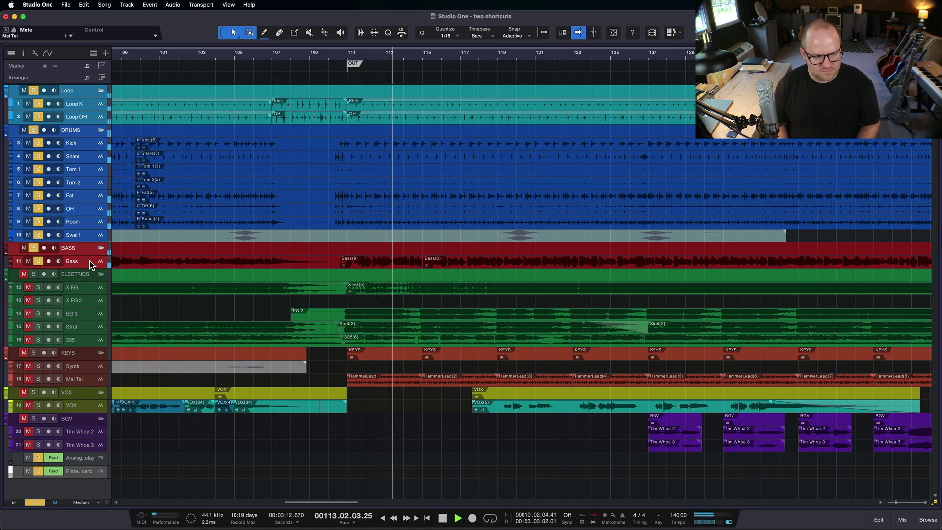
key(s)
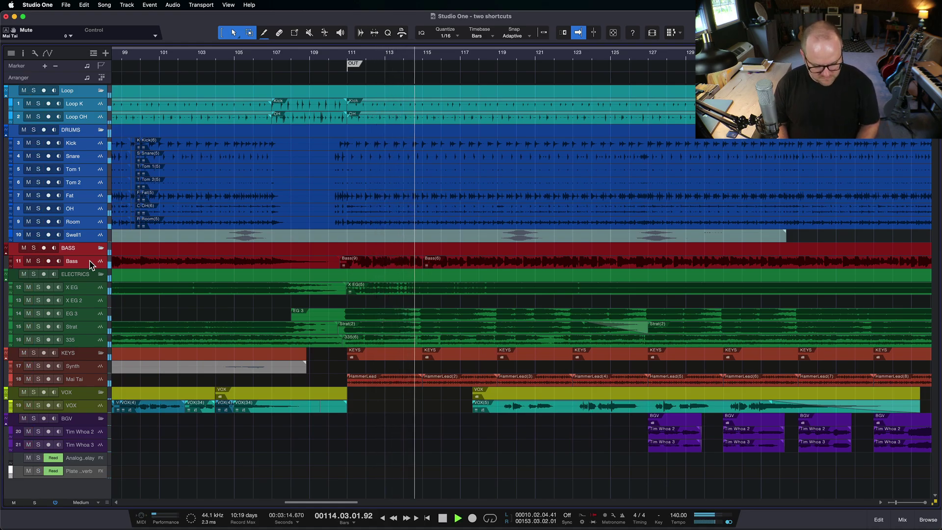
key(s)
key(s)
key(s)
key(space)
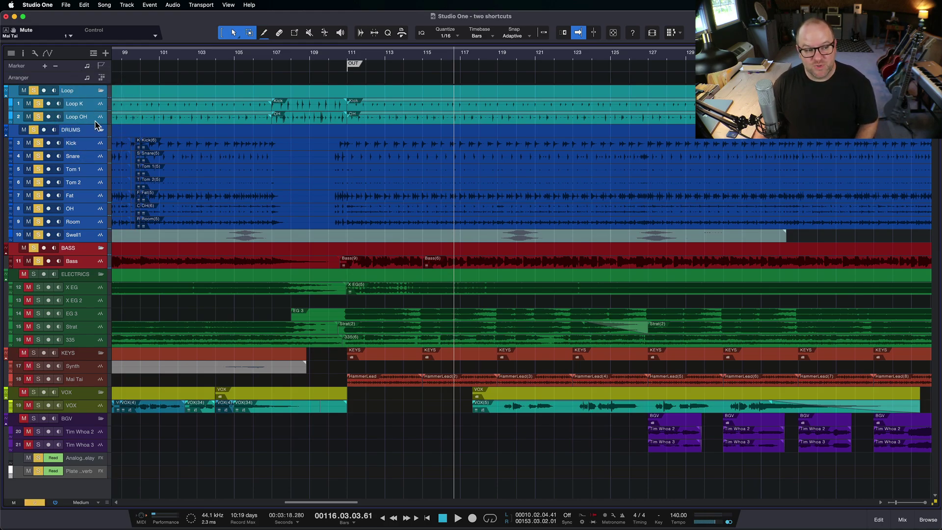
key(s)
key(s)
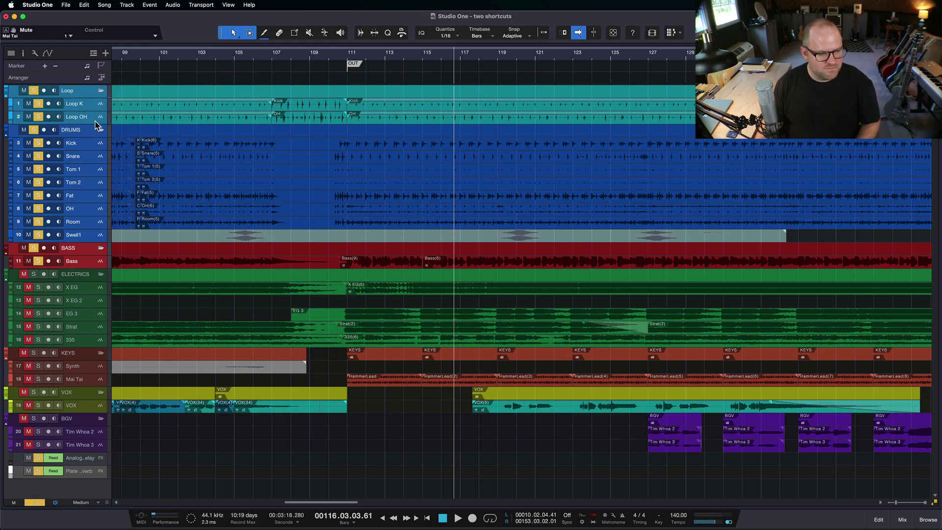
- Move the playback position to bar 113 and zoom in close on the VOX(5) vocal event
click(402, 303)
click(406, 315)
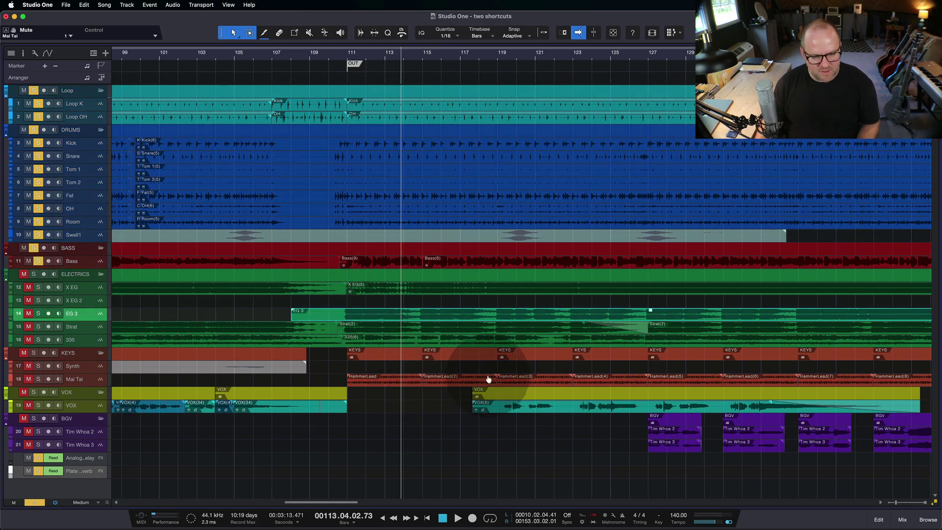
click(499, 408)
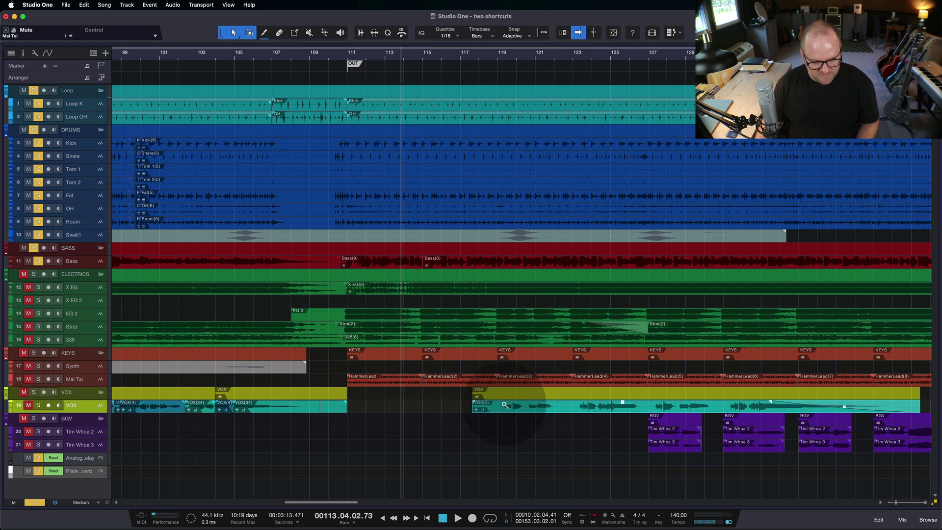
drag(504, 401, 559, 427)
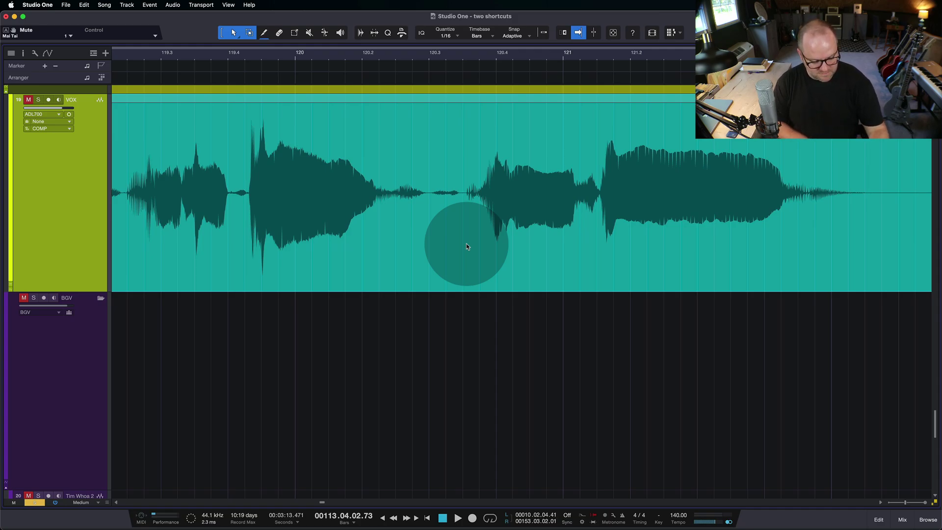
- Play the song, toggling the global mute with Shift+M, then stop playback
key(space)
key(shift+m)
key(shift+m)
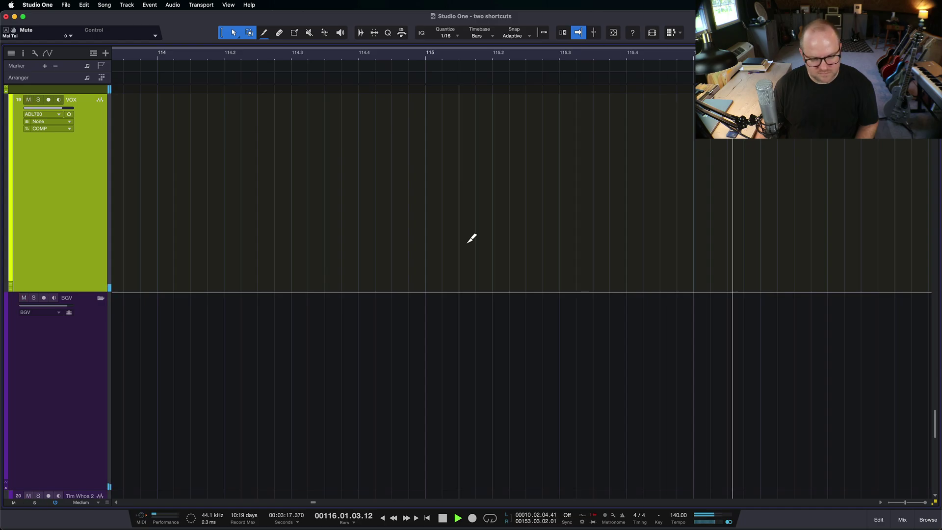
key(space)
- Zoom out and fit the whole song and all tracks in view
click(432, 237)
scroll(431, 237, down, 10)
key(z)
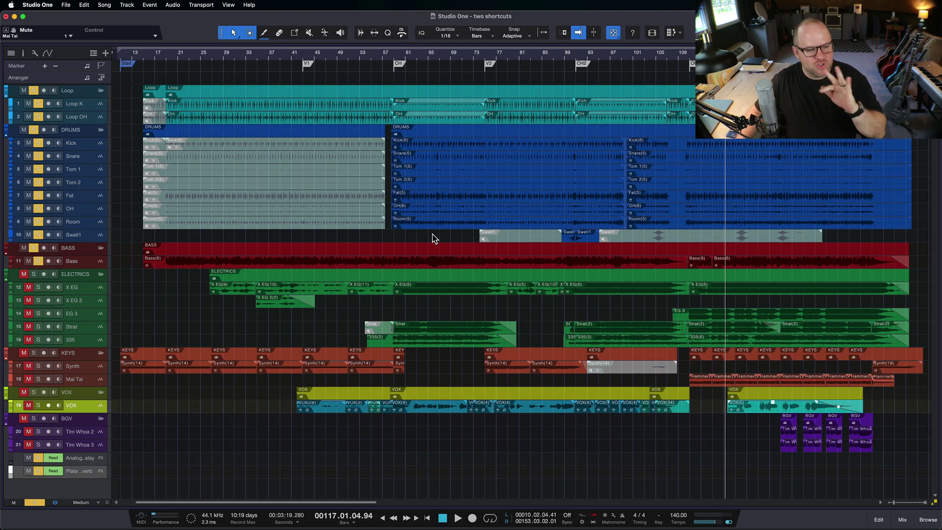
- Switch off the Loop, drum and Bass solos with Shift+S
click(388, 202)
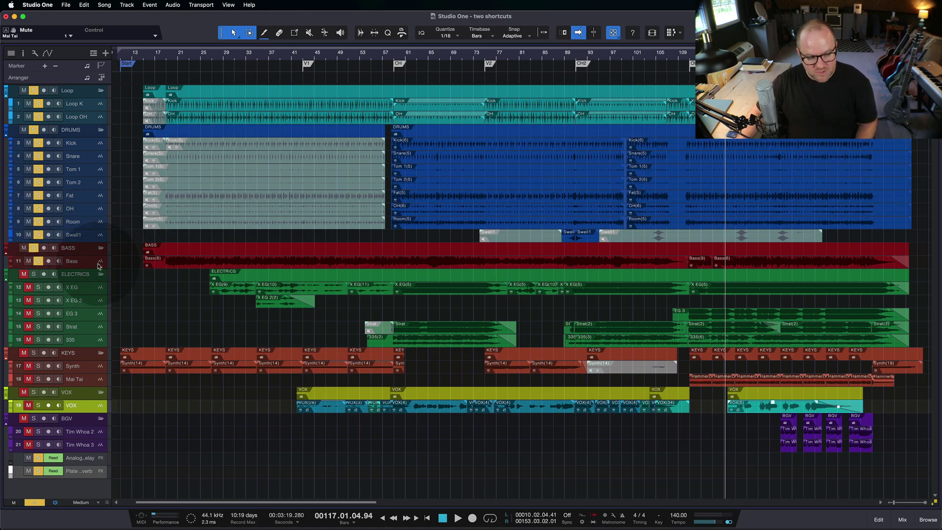
key(shift+s)
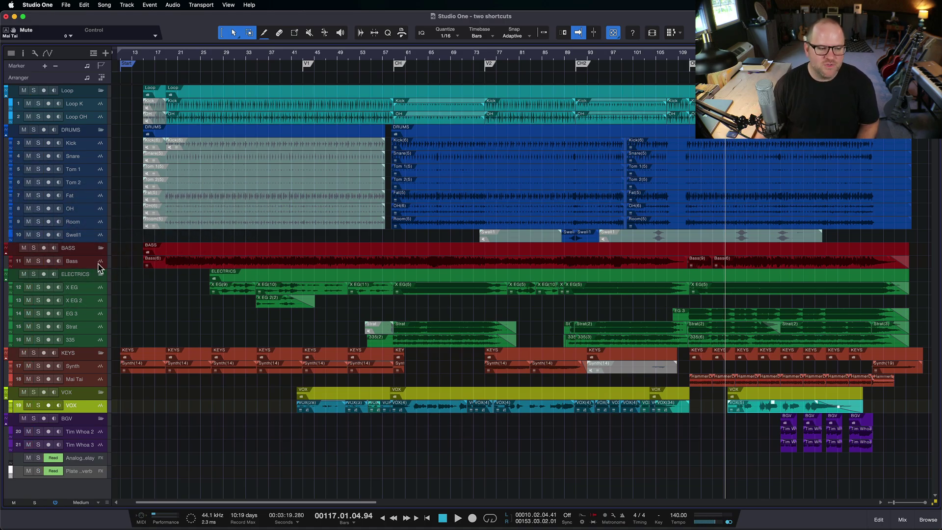